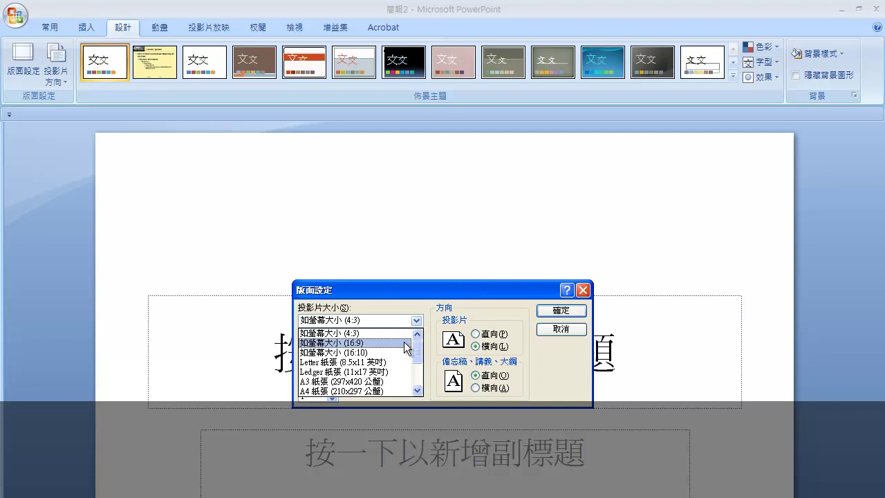
# Set the slide size to On-screen Show (16:9) and apply the page setup.
pyautogui.click(405, 343)
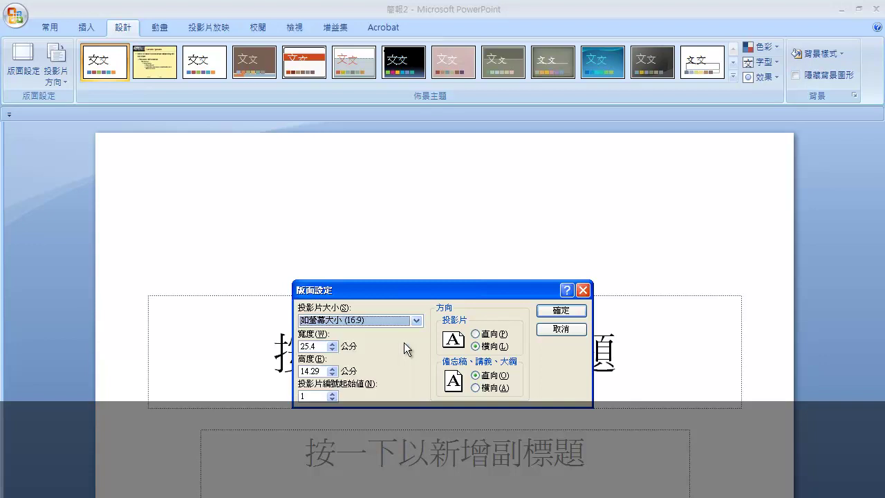
pyautogui.click(579, 316)
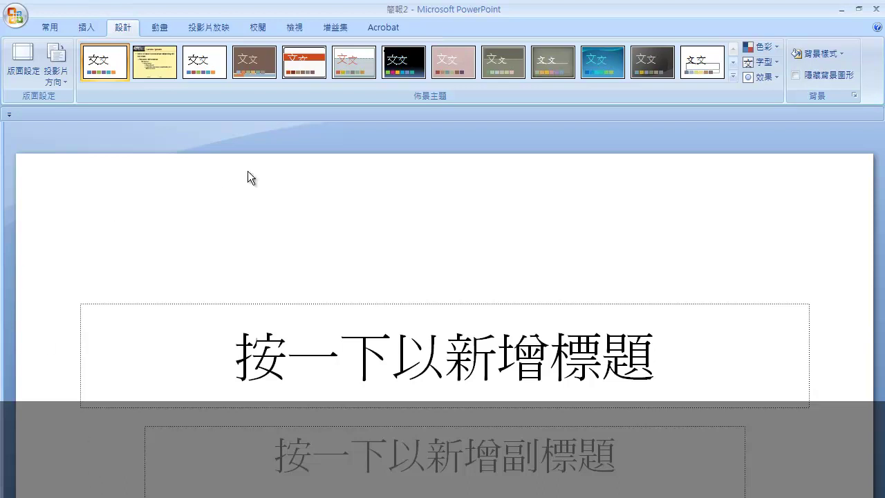
# Open the audio device properties from the recording add-in and view the voice recording volume controls.
pyautogui.click(342, 30)
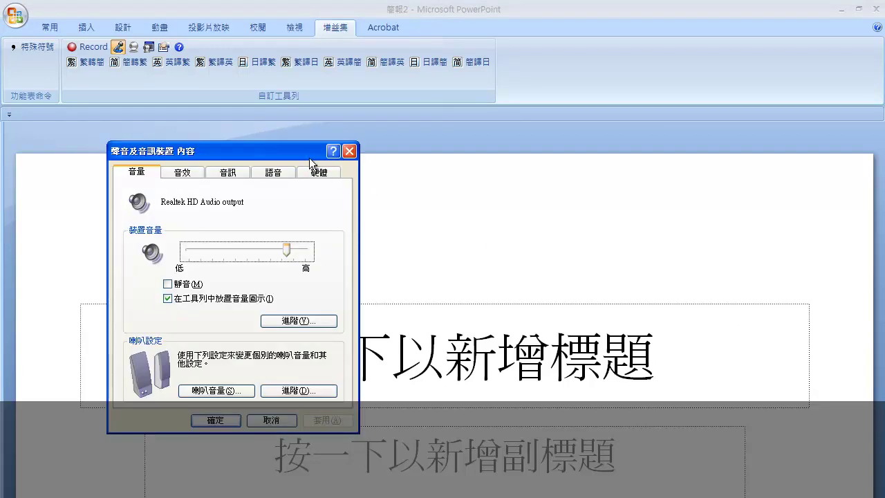
pyautogui.moveTo(309, 158); pyautogui.dragTo(499, 105)
pyautogui.click(472, 121)
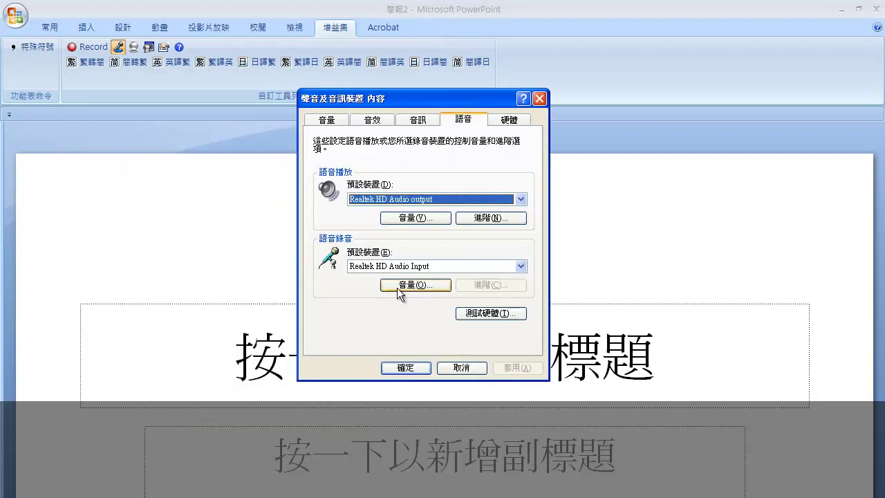
pyautogui.click(409, 285)
pyautogui.click(693, 311)
# Start the voice hardware test, cancel it and close the audio device properties.
pyautogui.click(491, 310)
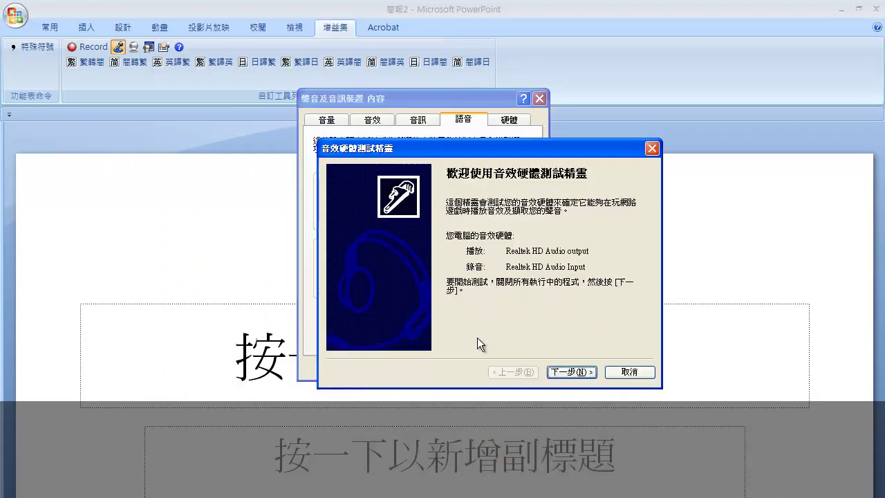
pyautogui.click(571, 371)
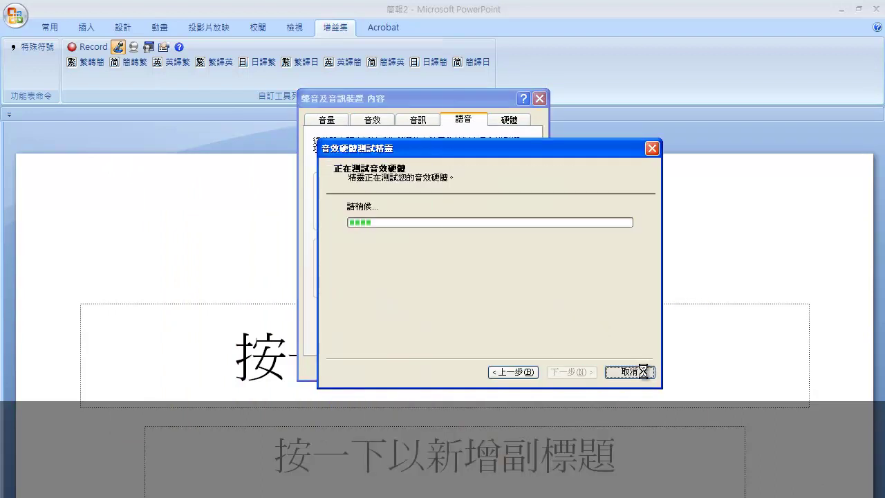
pyautogui.click(655, 152)
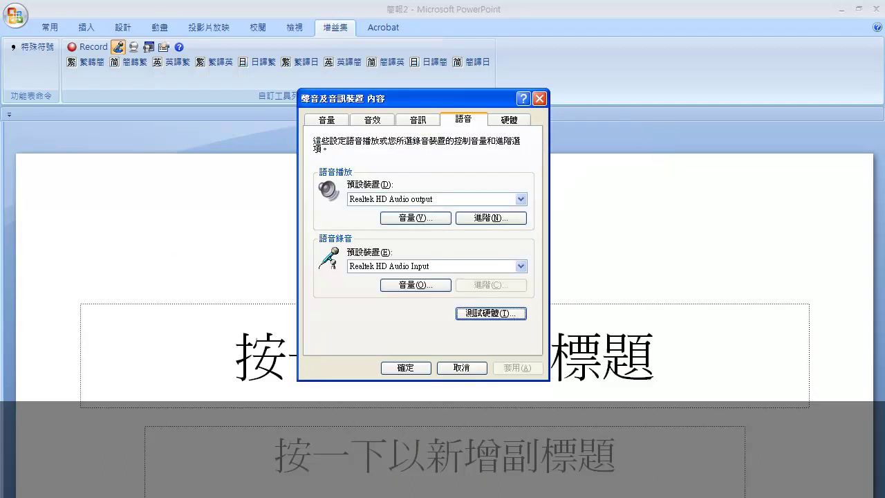
pyautogui.click(538, 98)
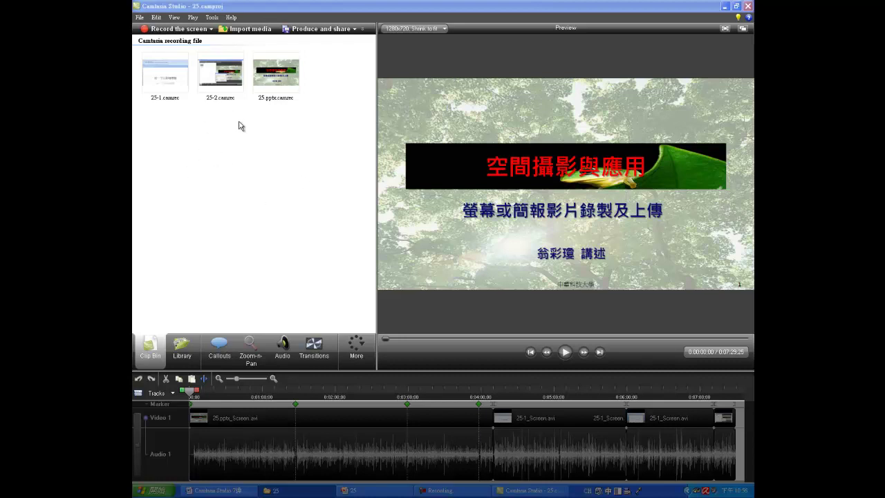
# In Camtasia Studio, append 25.pptx.camrec to the end of the timeline and delete the added clip.
pyautogui.moveTo(271, 74); pyautogui.dragTo(738, 437)
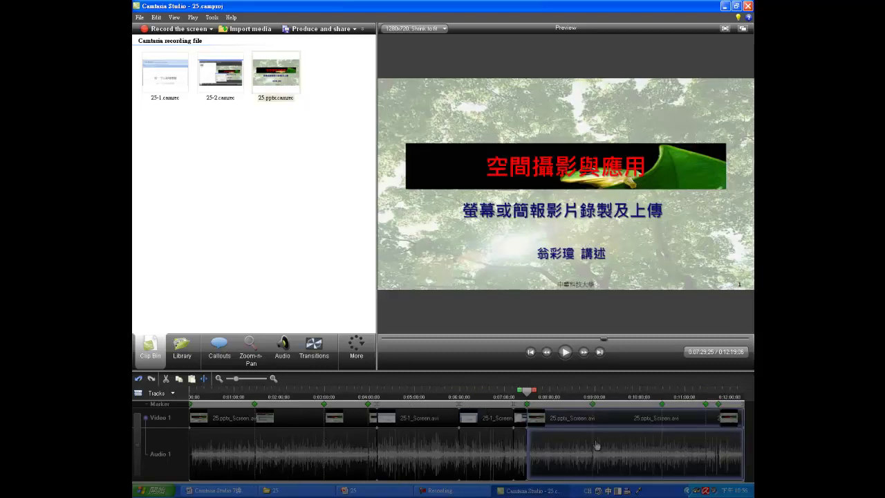
pyautogui.press('Delete')
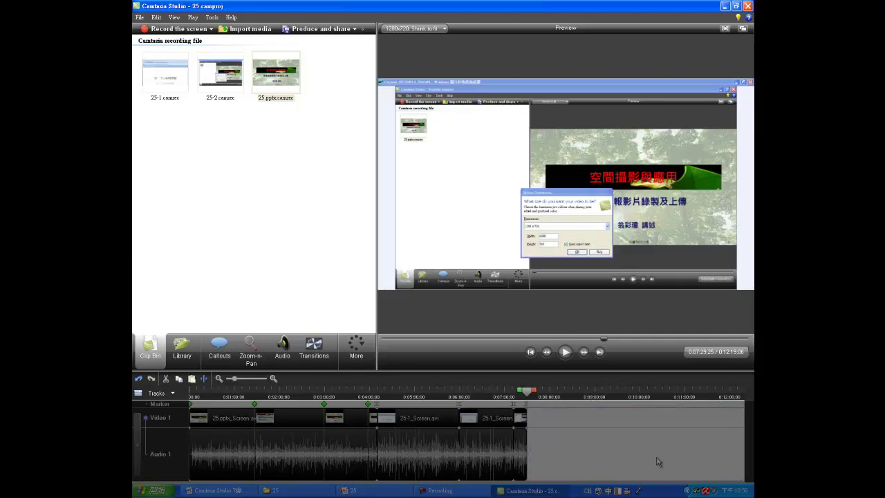
# Play a short stretch of the timeline from the clip boundary just before 0:06:00.
pyautogui.click(530, 353)
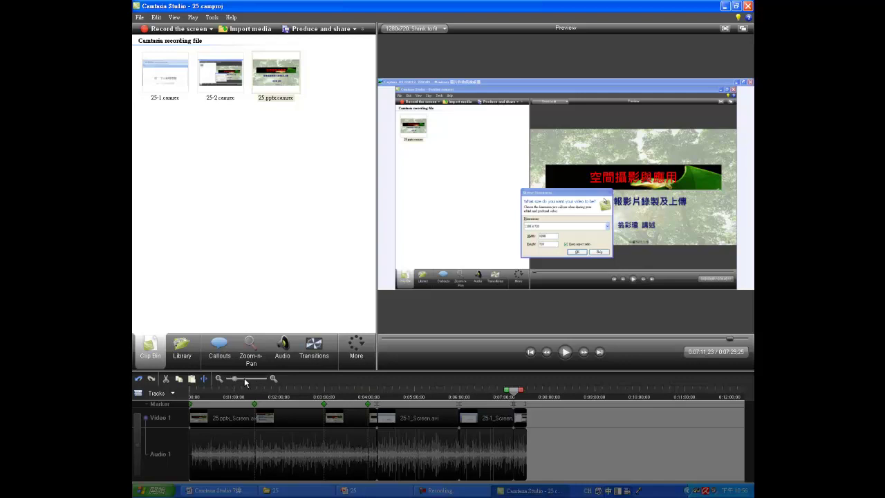
pyautogui.moveTo(235, 382); pyautogui.dragTo(256, 382)
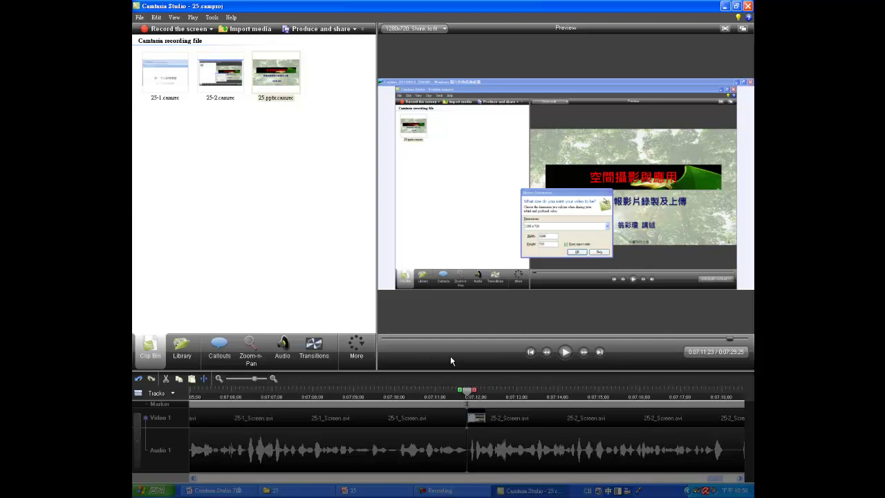
pyautogui.click(529, 352)
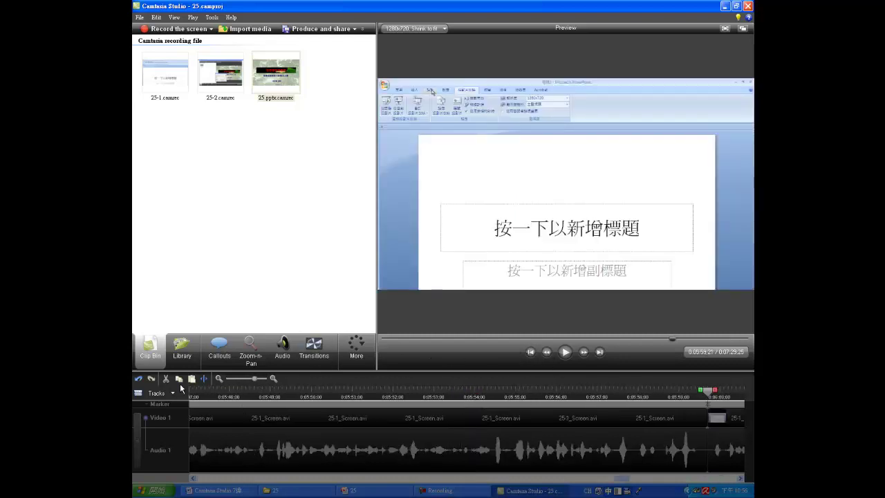
pyautogui.click(565, 352)
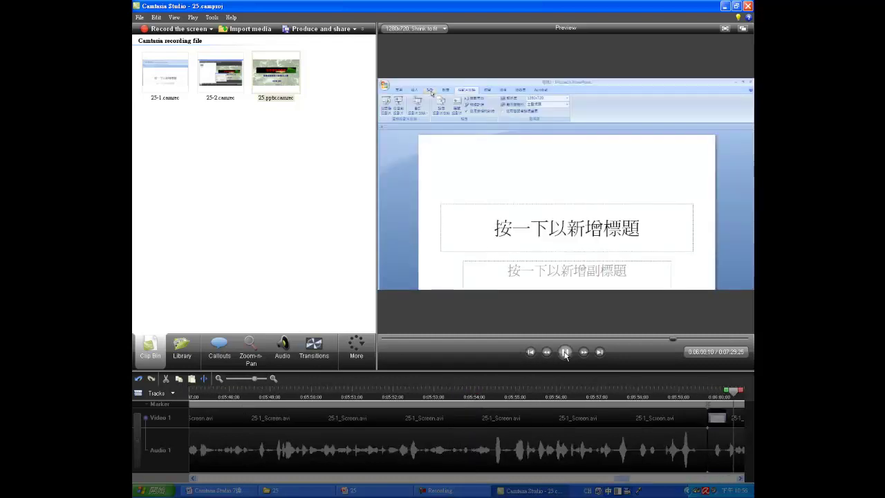
pyautogui.click(566, 352)
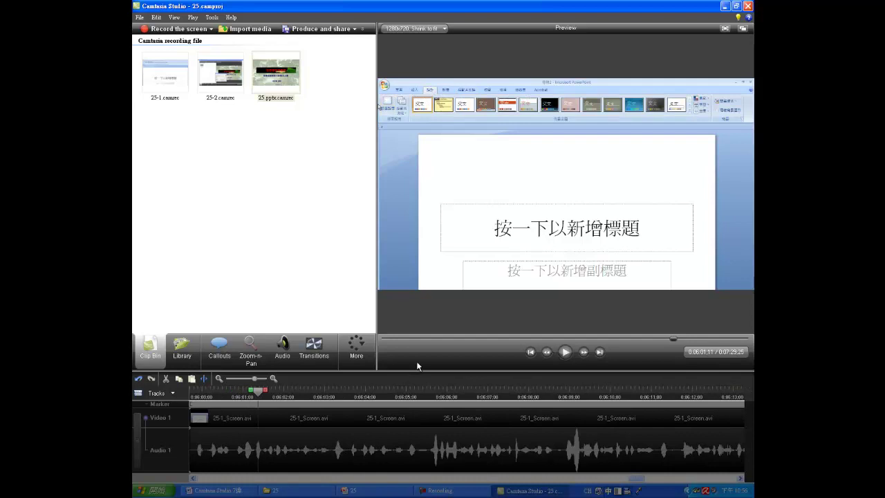
# Split the 25-1_Screen.avi clip at about 0:06:03 and 0:06:04 and delete the segment between the cuts.
pyautogui.click(329, 394)
pyautogui.click(204, 379)
pyautogui.click(372, 395)
pyautogui.click(204, 379)
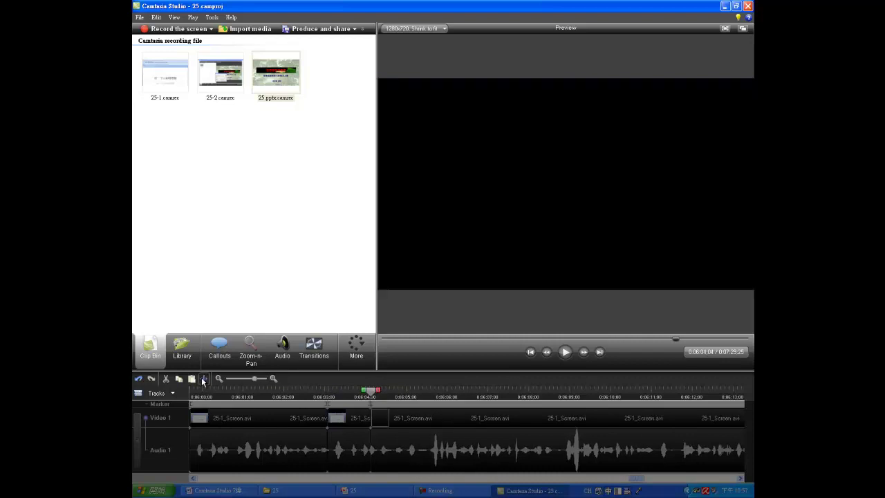
pyautogui.click(341, 447)
pyautogui.press('Delete')
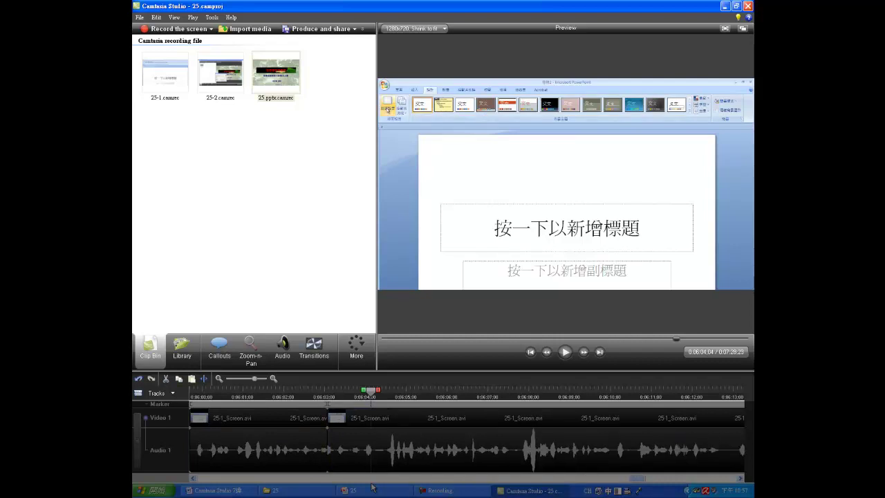
# Undo the segment deletion and the two splits.
pyautogui.hotkey('ctrl', 'z')
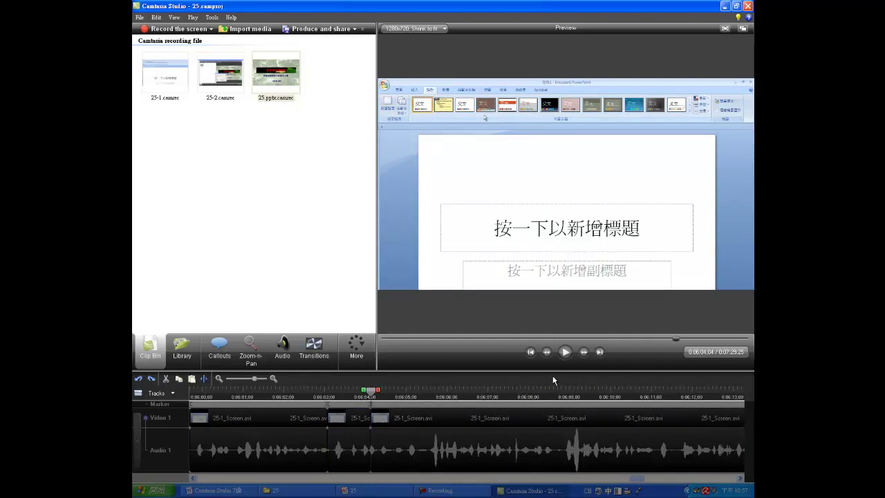
pyautogui.hotkey('ctrl', 'z')
pyautogui.hotkey('ctrl', 'z')
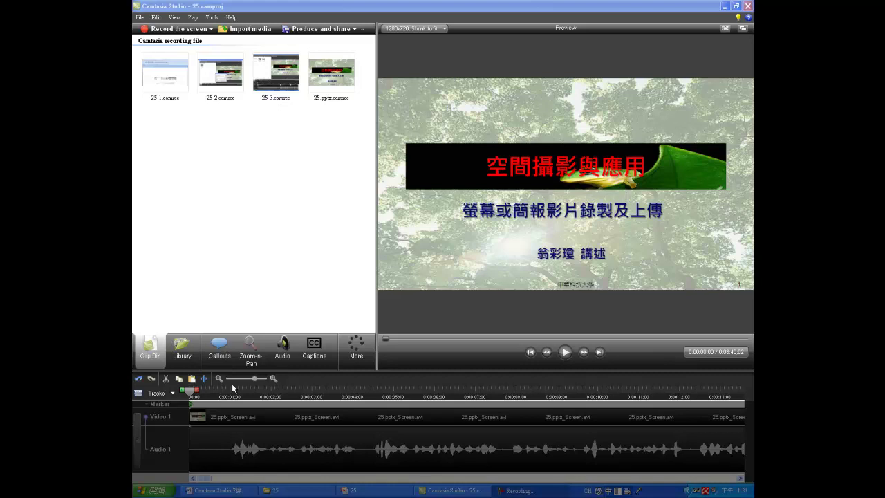
# Show the Caption track on the timeline and open the caption editing tools.
pyautogui.click(156, 393)
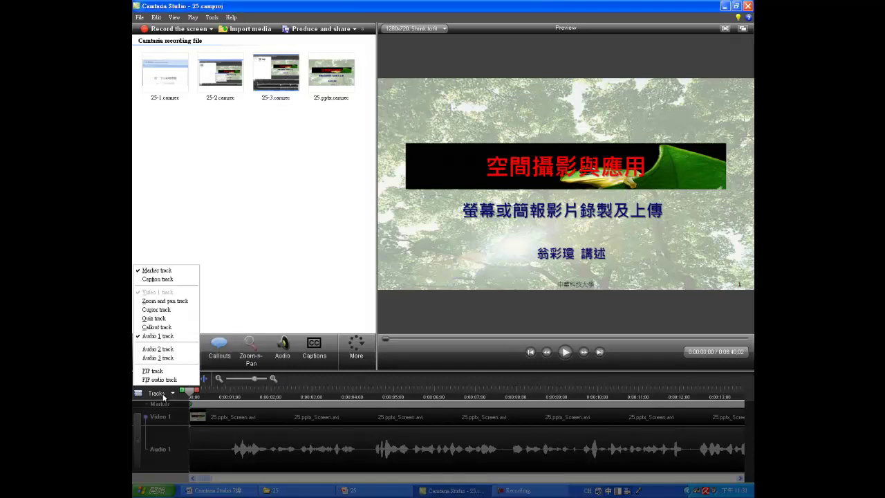
pyautogui.click(159, 280)
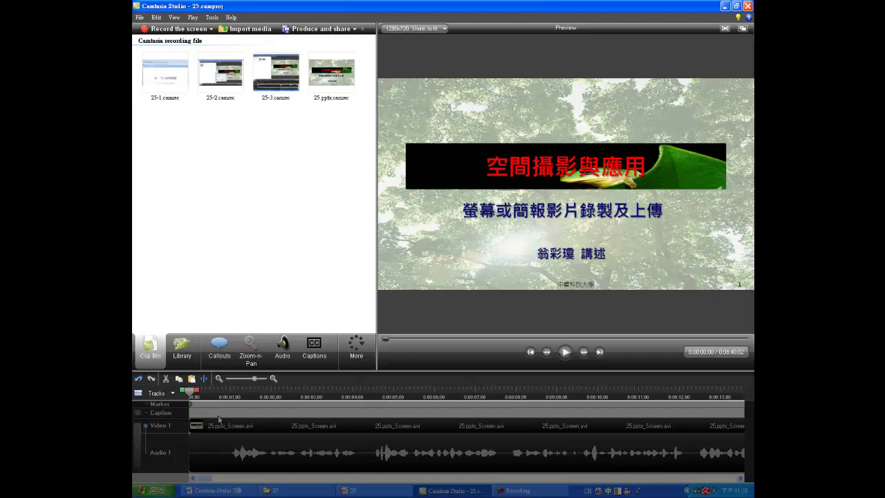
pyautogui.click(356, 346)
pyautogui.click(366, 408)
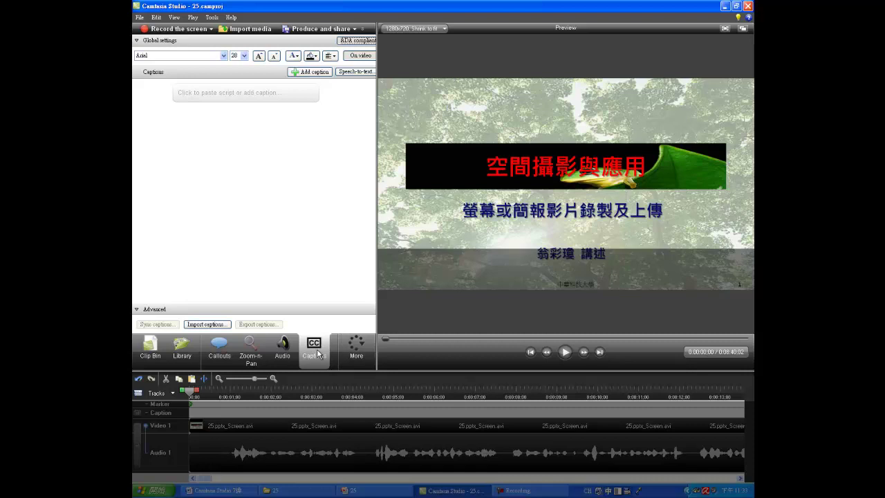
pyautogui.press('F10')
# Copy the name of the first timeline marker at 0:00:00;00 and close its naming dialog.
pyautogui.rightClick(190, 407)
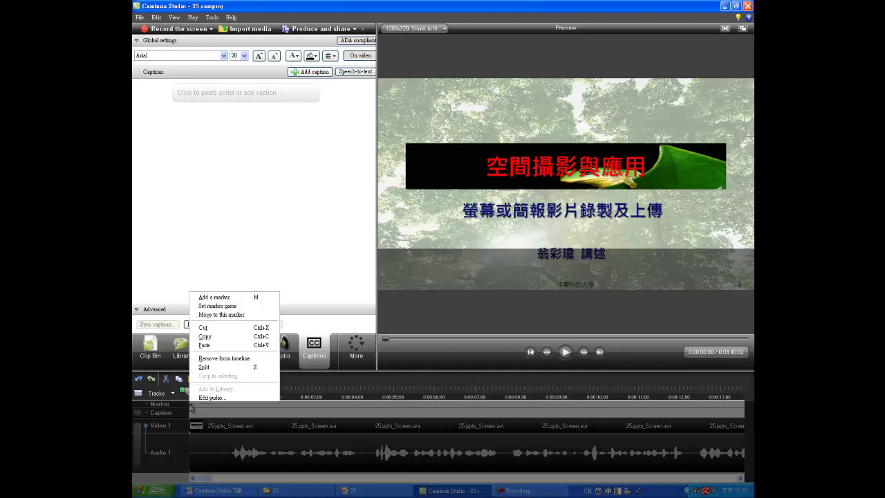
pyautogui.click(206, 307)
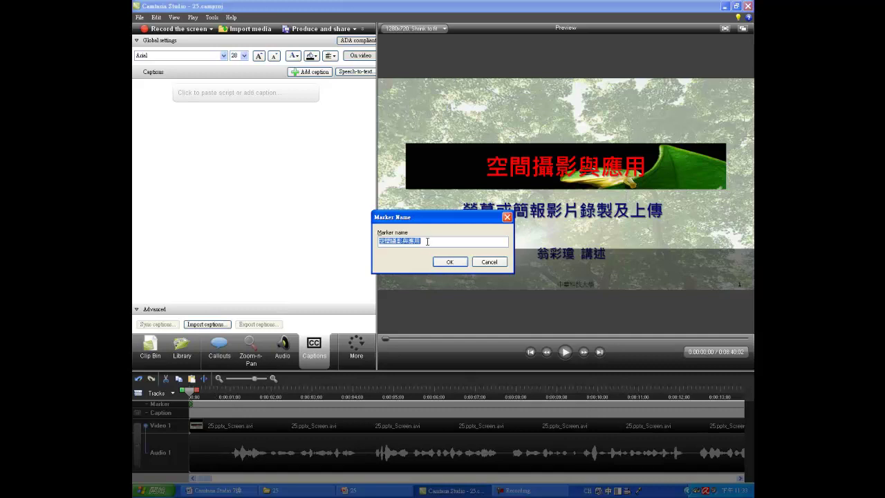
pyautogui.moveTo(428, 242); pyautogui.dragTo(374, 243)
pyautogui.hotkey('ctrl', 'c')
pyautogui.click(463, 262)
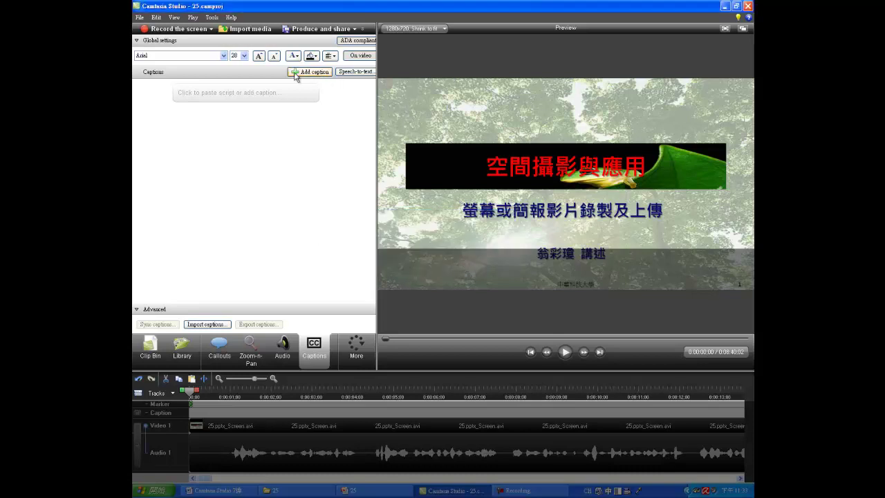
# Add a caption at 0:00:00;00 with the copied text 空間攝影與應用.
pyautogui.click(316, 76)
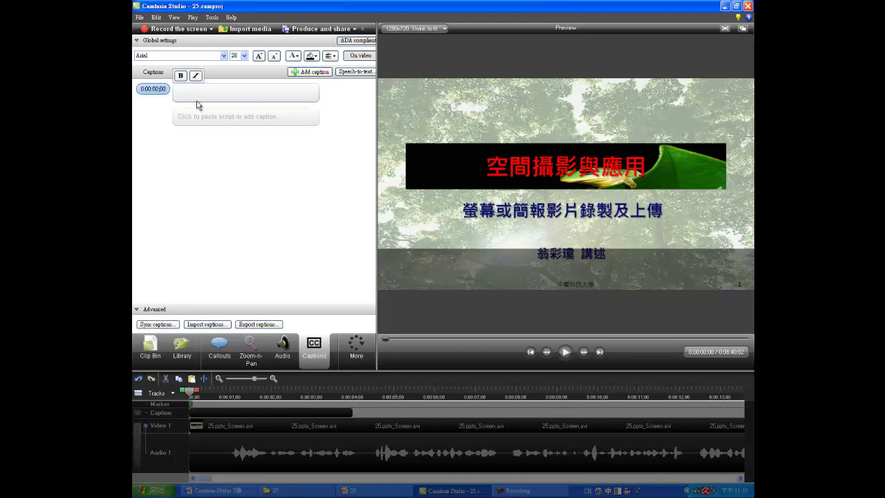
pyautogui.hotkey('ctrl', 'v')
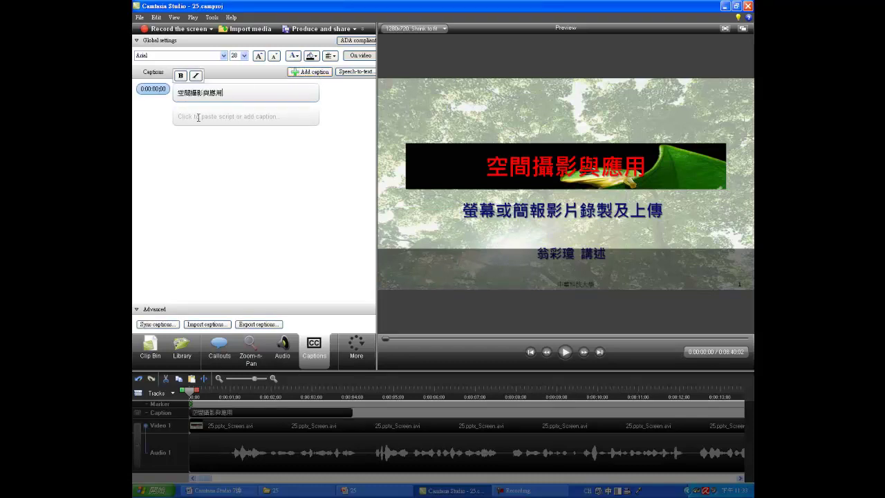
pyautogui.click(206, 152)
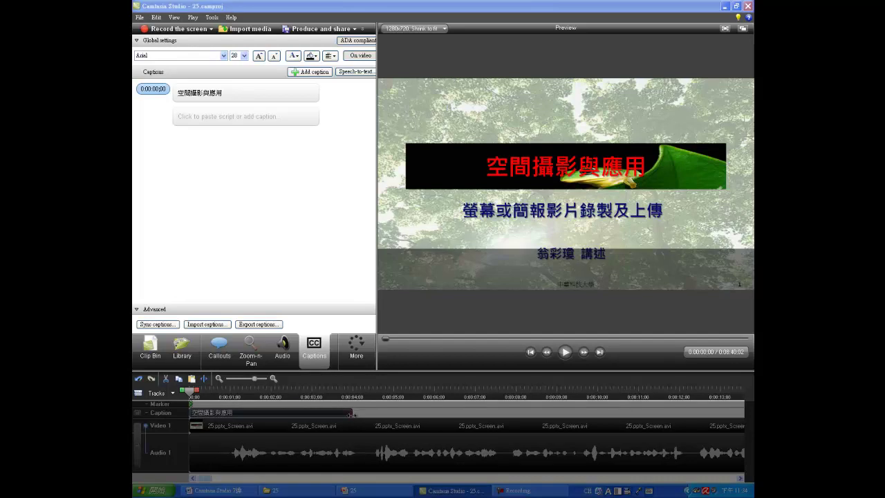
# Extend the 空間攝影與應用 caption's duration to the second marker at about 0:01:24.
pyautogui.click(352, 414)
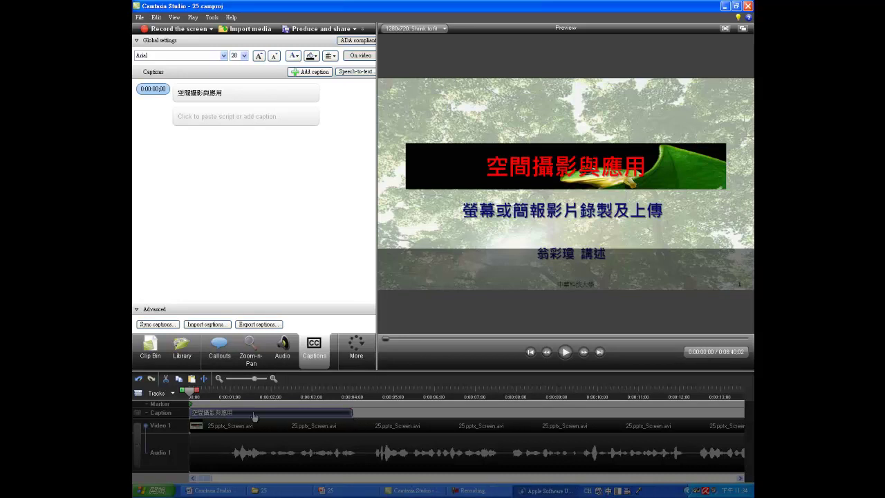
pyautogui.moveTo(353, 413); pyautogui.dragTo(720, 412)
pyautogui.moveTo(255, 378); pyautogui.dragTo(243, 378)
pyautogui.moveTo(256, 412); pyautogui.dragTo(602, 418)
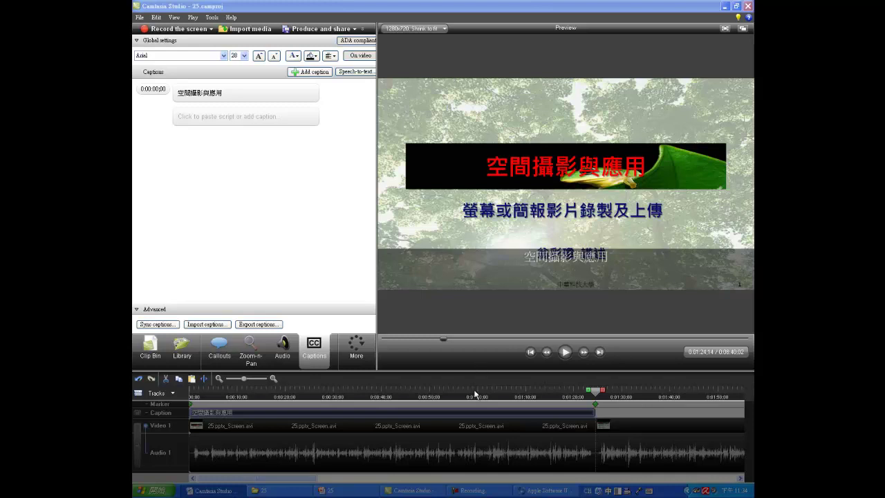
# Check the captions in the preview and along the timeline at several points.
pyautogui.click(560, 291)
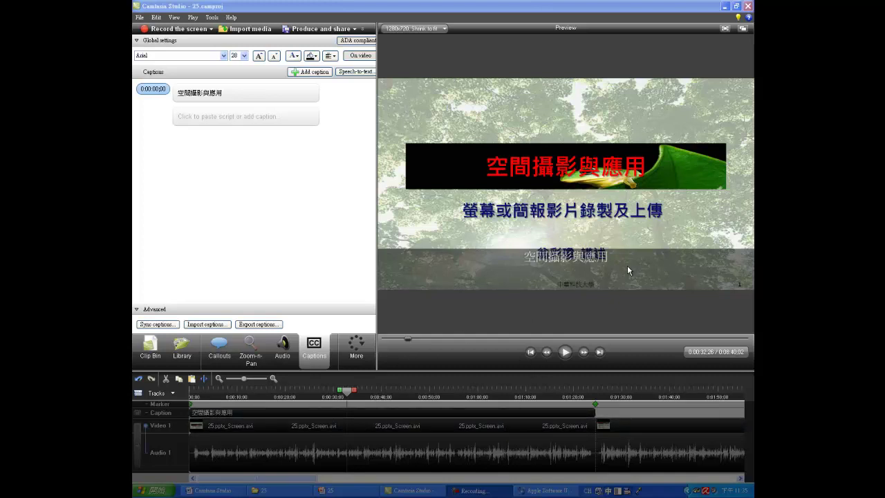
pyautogui.click(615, 391)
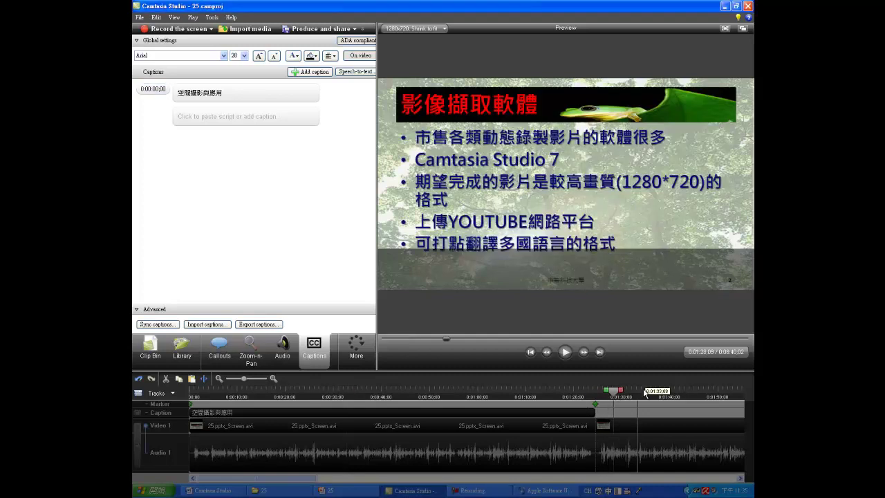
pyautogui.click(565, 392)
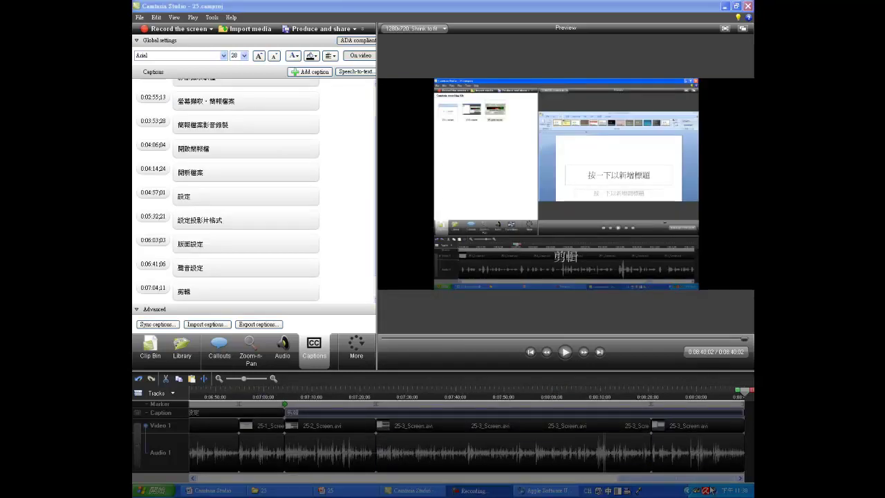
pyautogui.moveTo(656, 482); pyautogui.dragTo(537, 480)
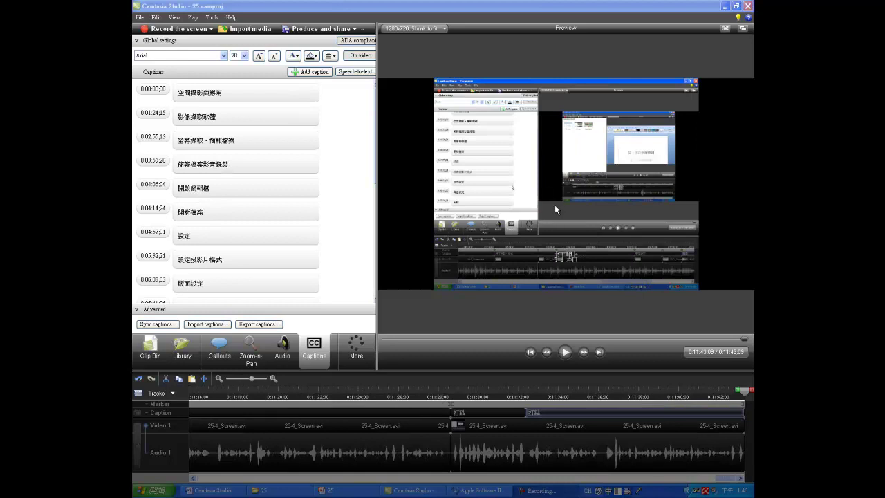
# Start producing the video with the Share to YouTube preset and sign in with the account user name and password.
pyautogui.click(351, 32)
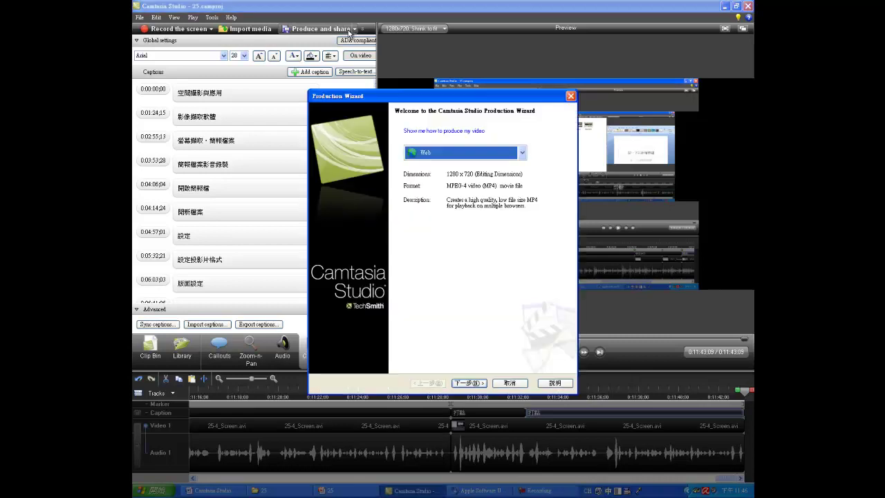
pyautogui.click(521, 153)
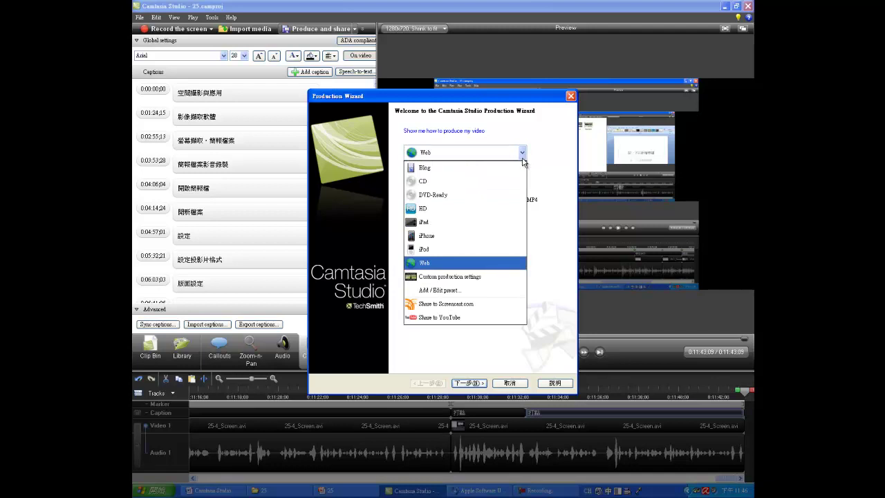
pyautogui.click(487, 321)
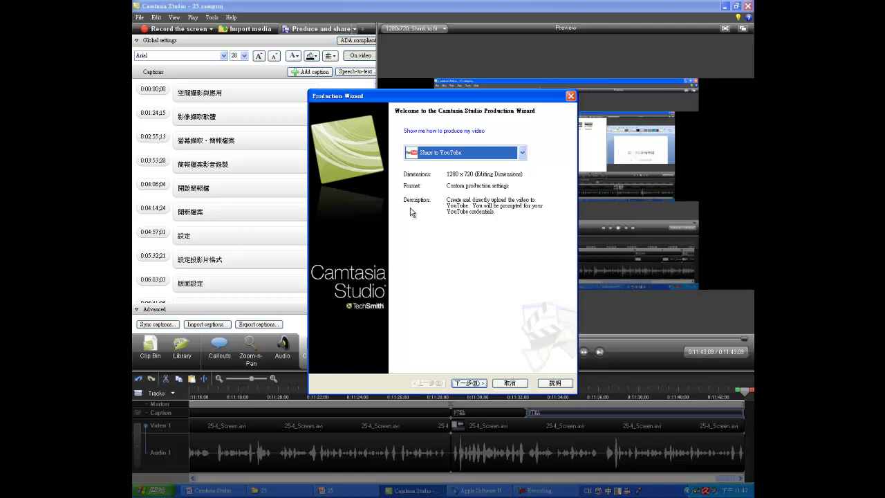
pyautogui.click(468, 382)
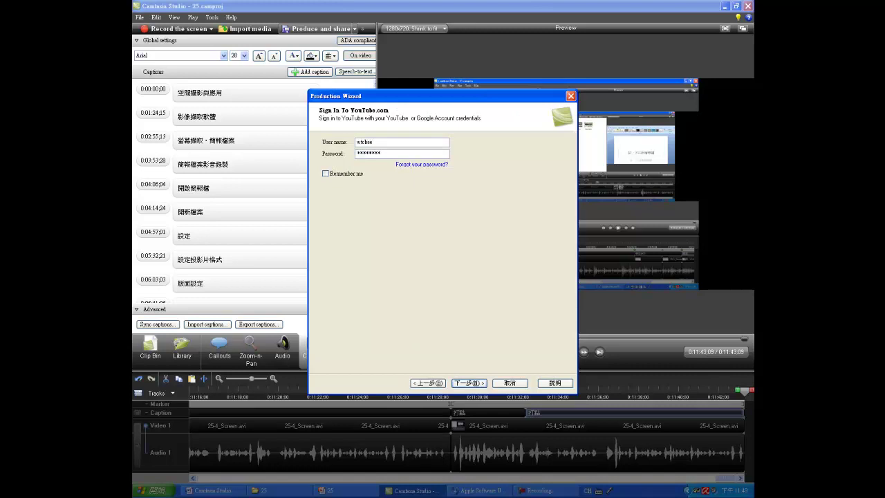
pyautogui.click(477, 386)
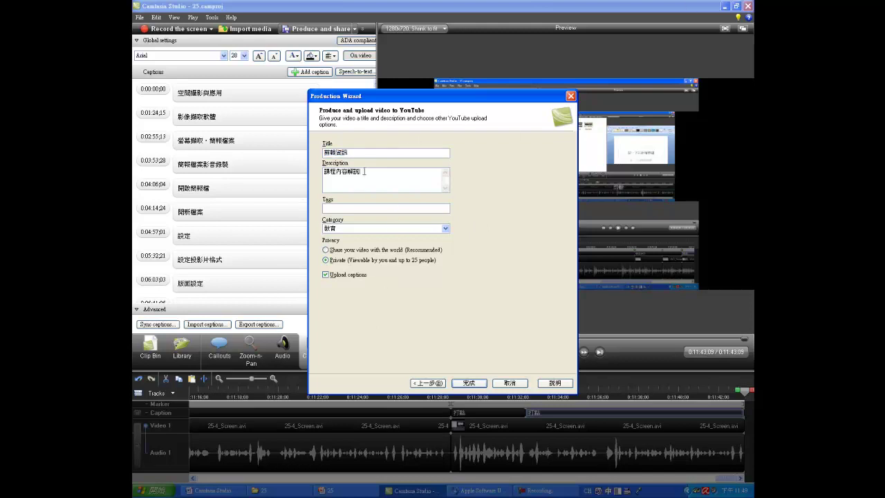
# Copy the description text 課程內容解說 into the tags of the YouTube upload.
pyautogui.hotkey('ctrl', 'a')
pyautogui.hotkey('ctrl', 'c')
pyautogui.click(345, 208)
pyautogui.hotkey('ctrl', 'v')
# Keep the category 教育, start producing and uploading the video, and close the Apple Software Update window.
pyautogui.click(445, 229)
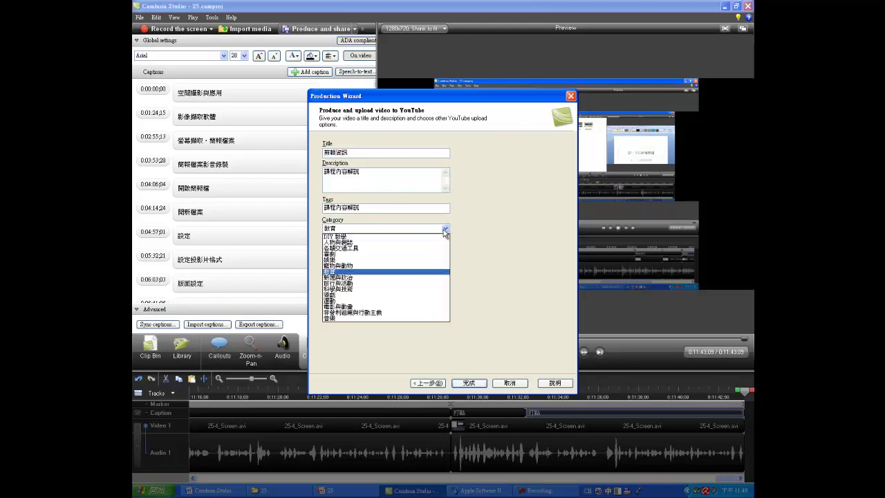
pyautogui.click(445, 230)
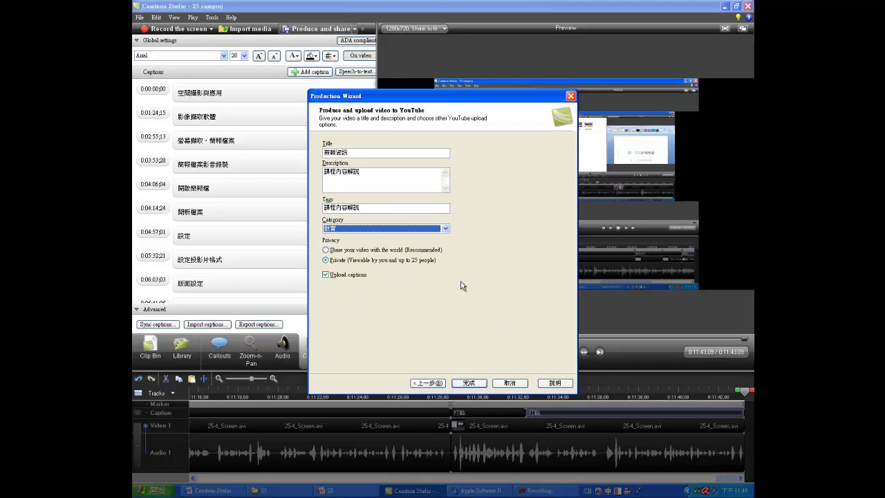
pyautogui.click(476, 384)
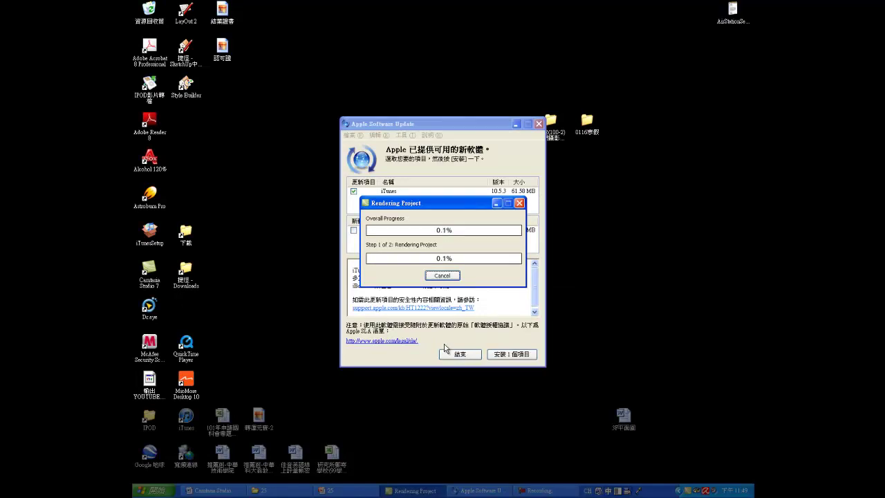
pyautogui.click(538, 125)
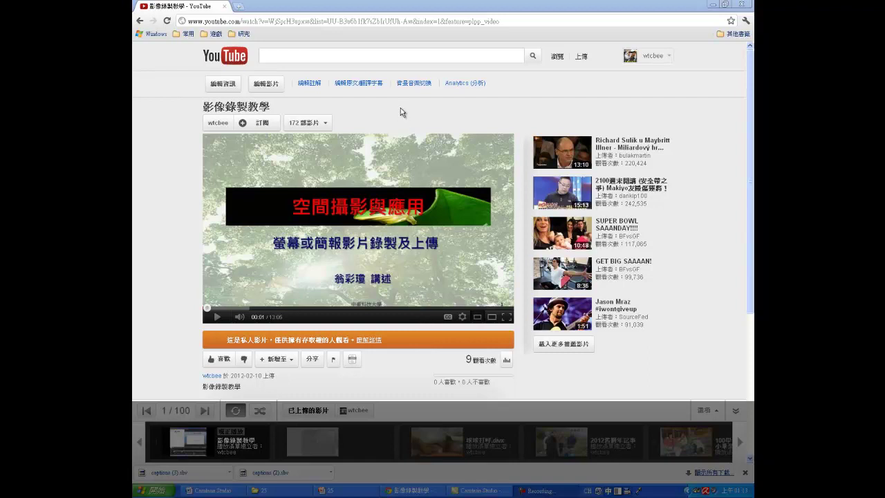
# Download the 英文 caption track of the uploaded video 影像錄製教學 on YouTube and return to the caption track list.
pyautogui.click(357, 89)
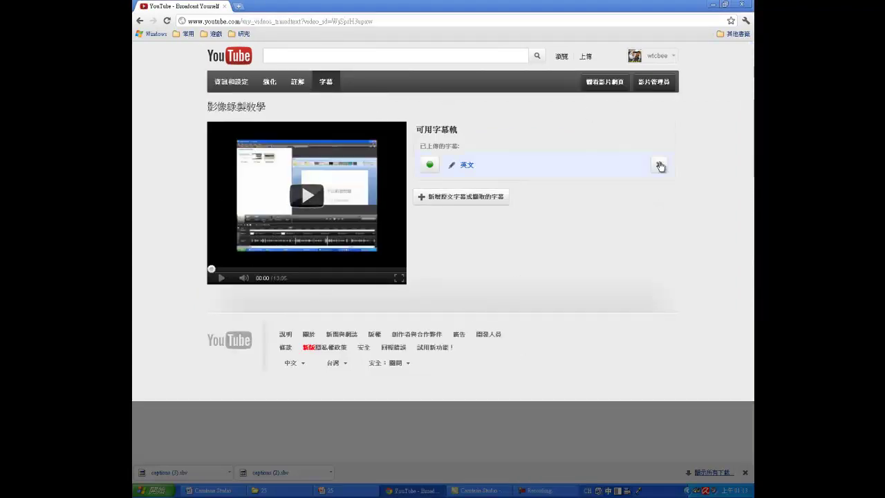
pyautogui.click(468, 166)
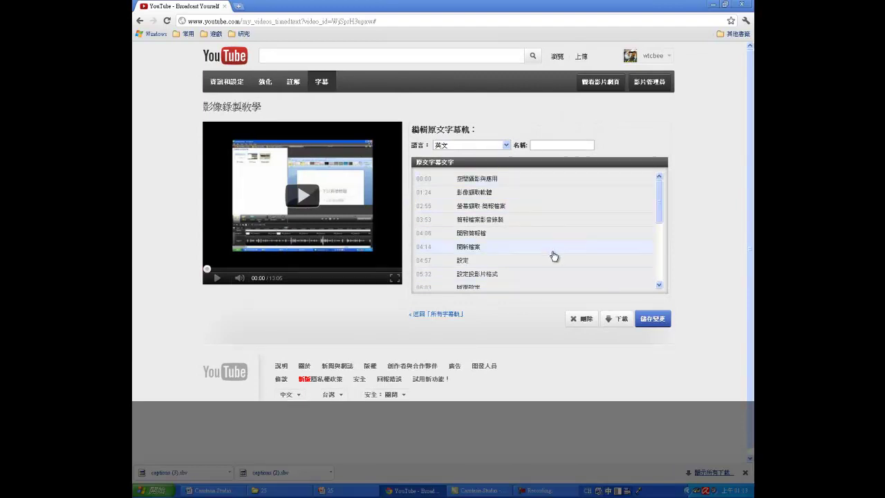
pyautogui.click(621, 320)
pyautogui.click(446, 315)
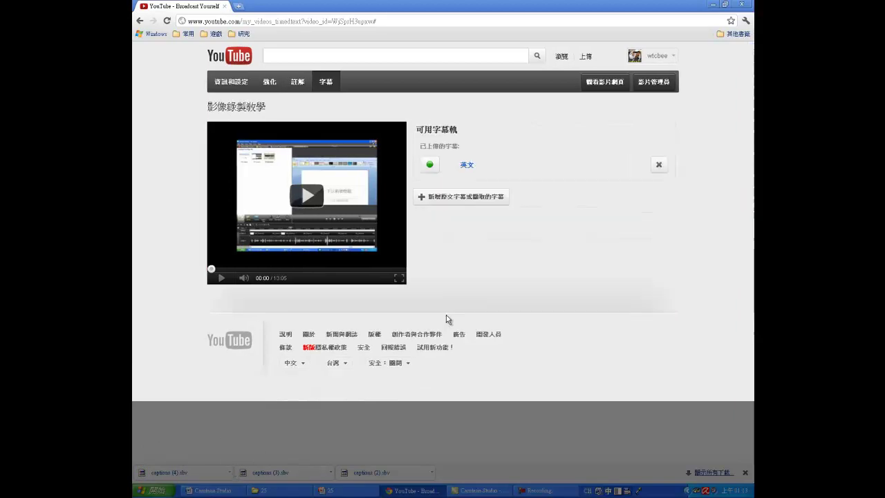
# Upload the caption file as a new caption track with the language 中文 (台灣).
pyautogui.click(478, 199)
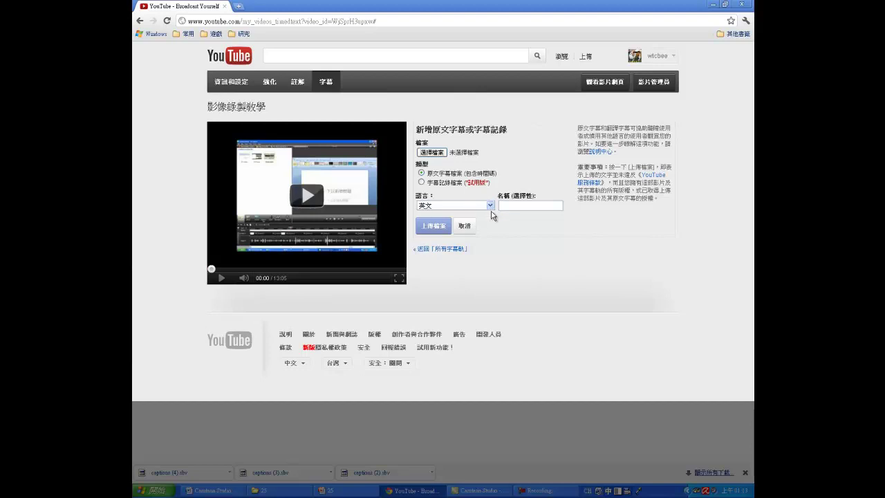
pyautogui.click(490, 206)
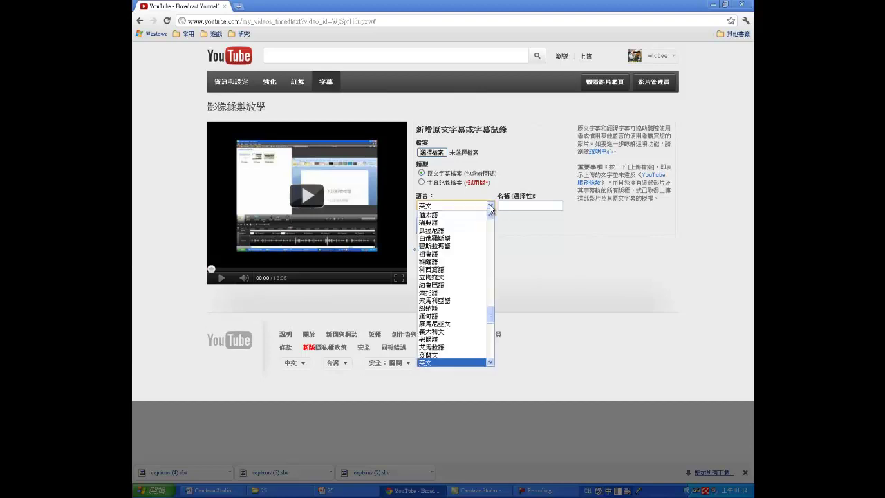
pyautogui.scroll(15, 492, 304)
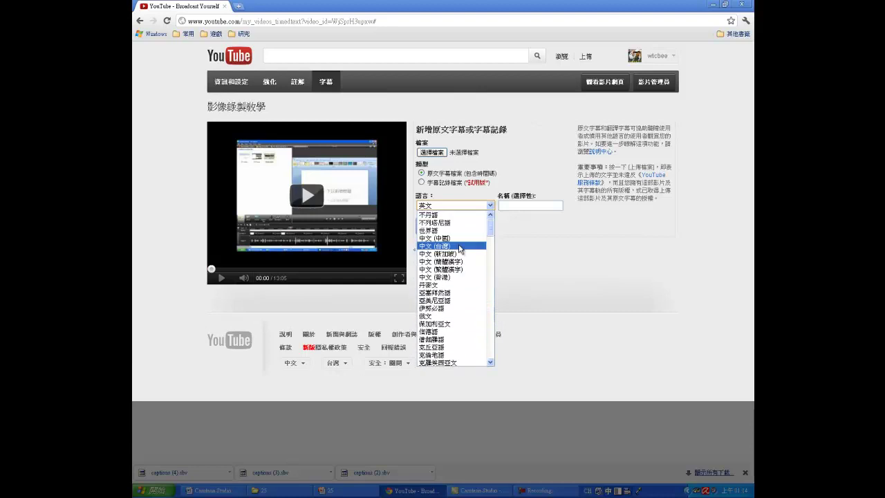
pyautogui.click(461, 248)
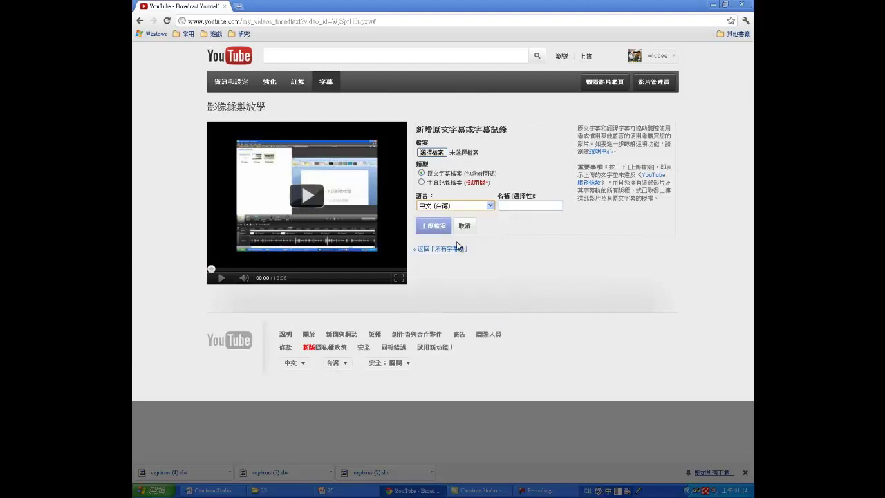
pyautogui.click(438, 225)
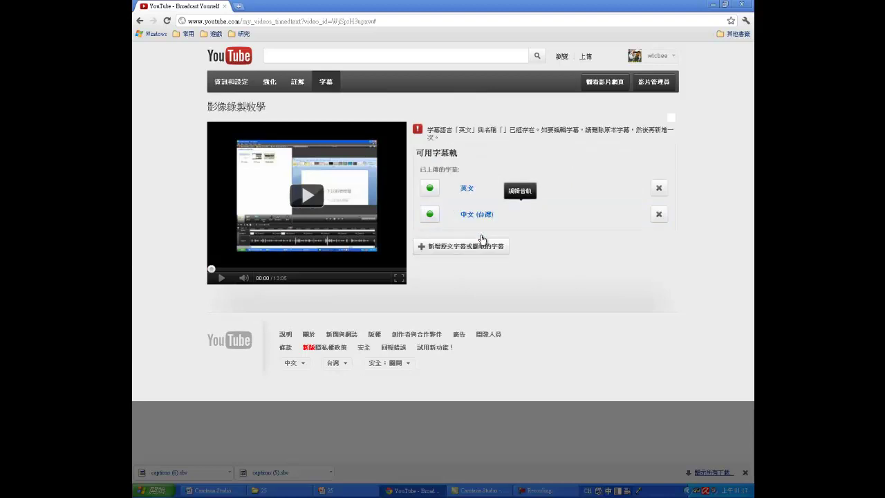
# Review the entries of the 中文 (台灣) caption track and delete the 英文 caption track.
pyautogui.click(476, 215)
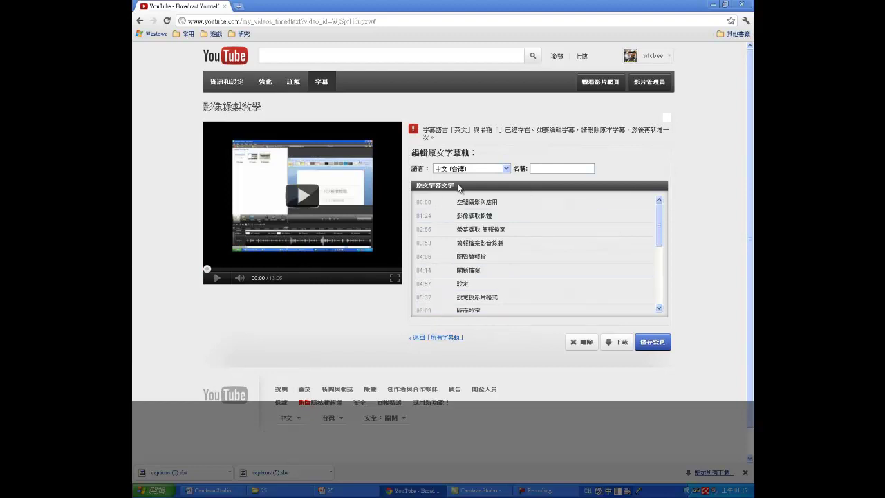
pyautogui.click(457, 339)
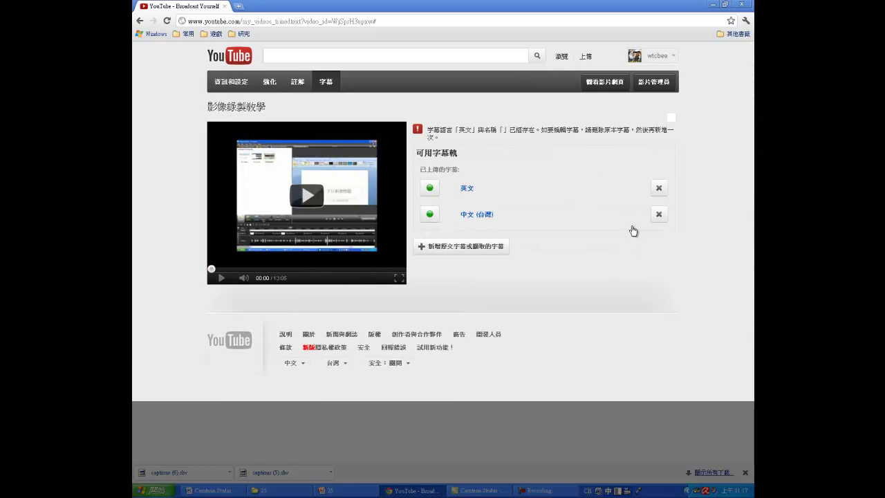
pyautogui.click(657, 190)
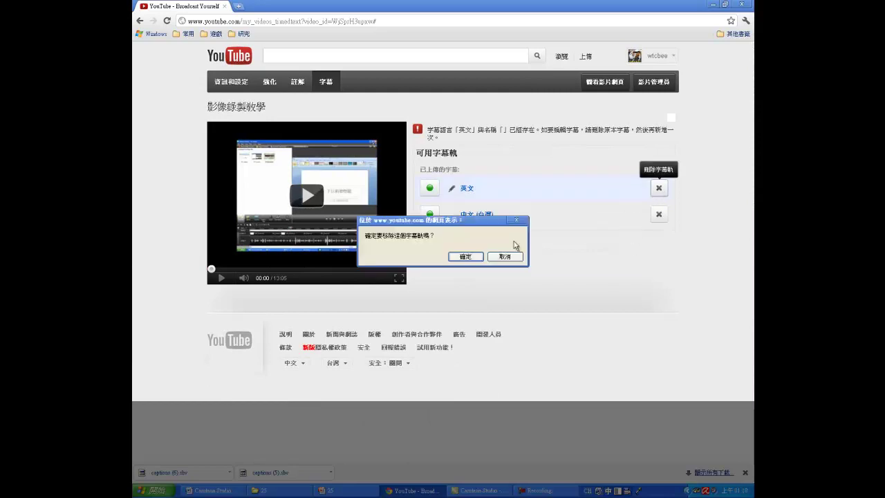
pyautogui.click(477, 257)
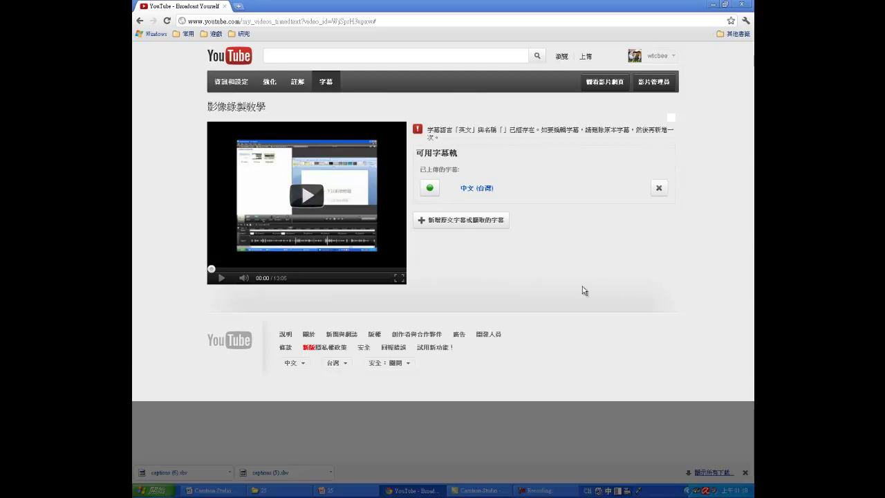
# Open the video's watch page, pause it, jump to about 3:46 and turn on captions.
pyautogui.click(612, 84)
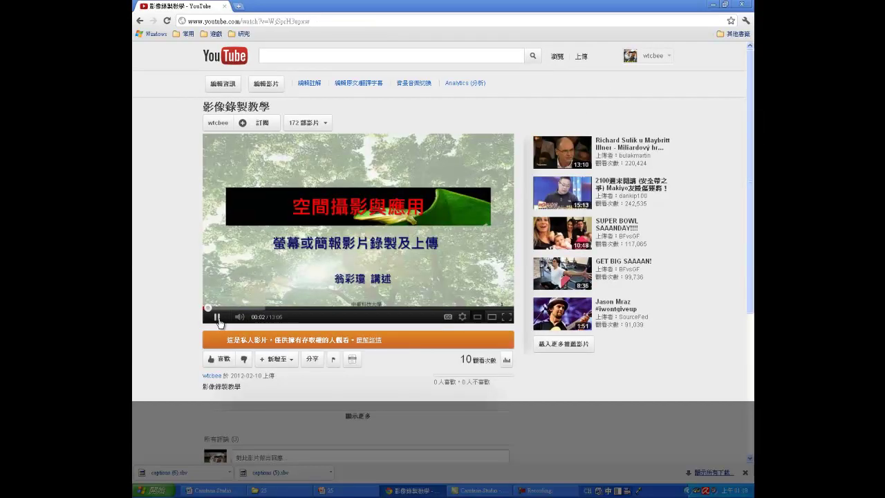
pyautogui.click(215, 317)
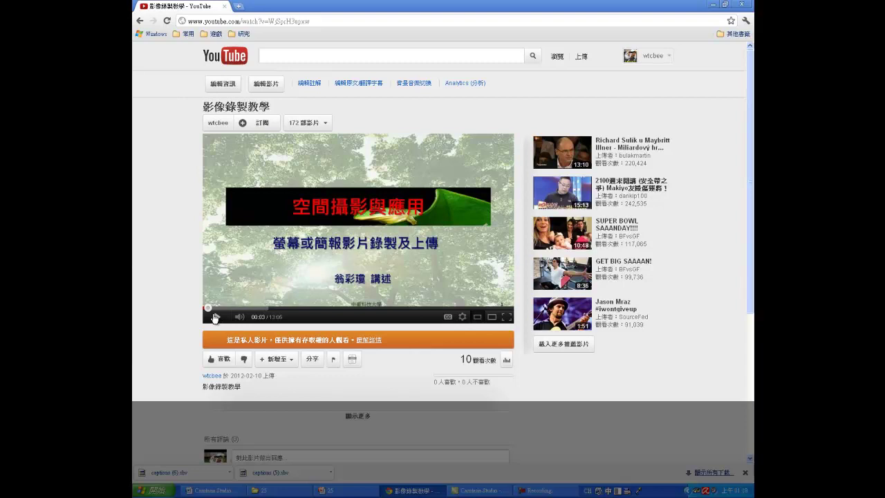
pyautogui.click(294, 308)
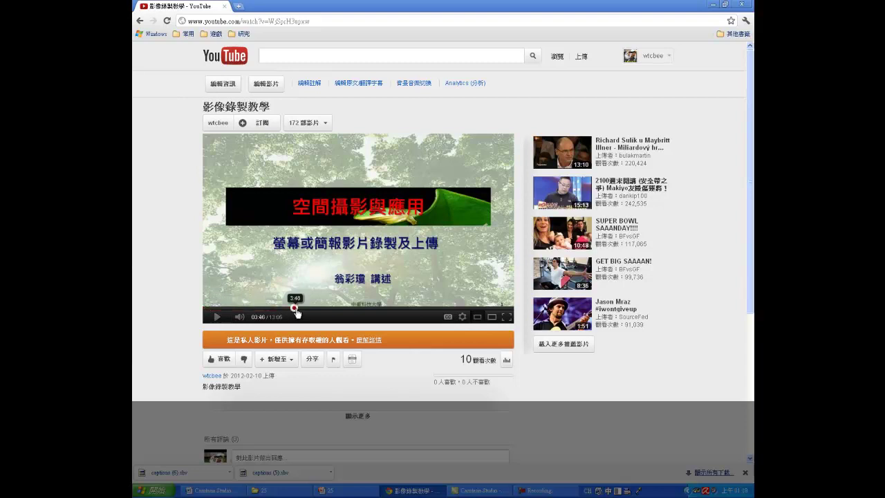
pyautogui.click(447, 317)
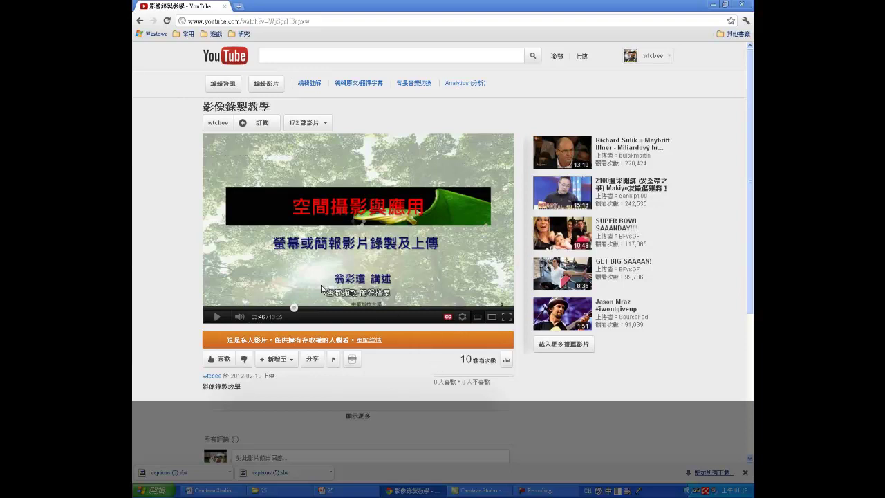
# Change the caption text color to blue in the player's caption settings.
pyautogui.moveTo(448, 319)
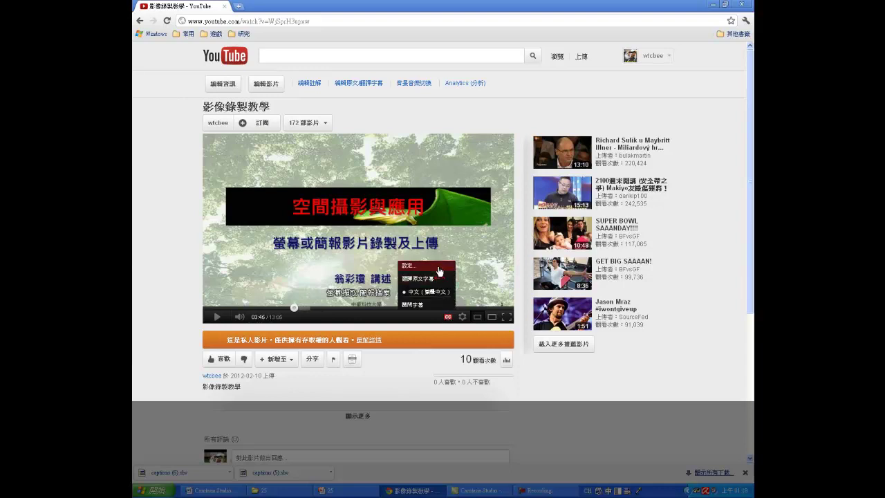
pyautogui.click(439, 270)
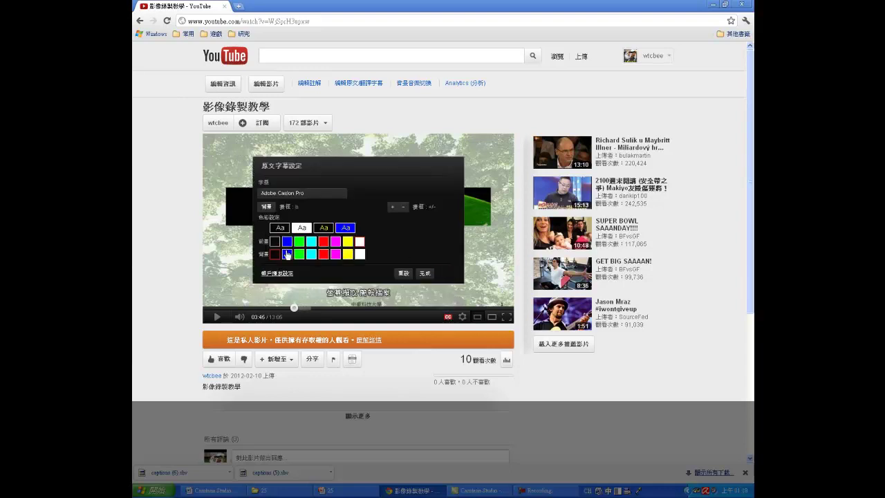
pyautogui.click(425, 274)
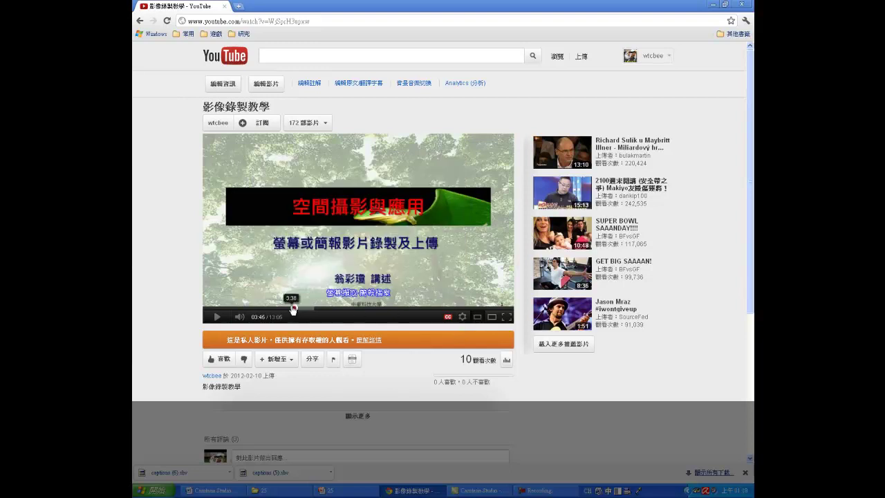
# Check the caption at about 6:23 and open the video's transcript at its first entries.
pyautogui.click(356, 309)
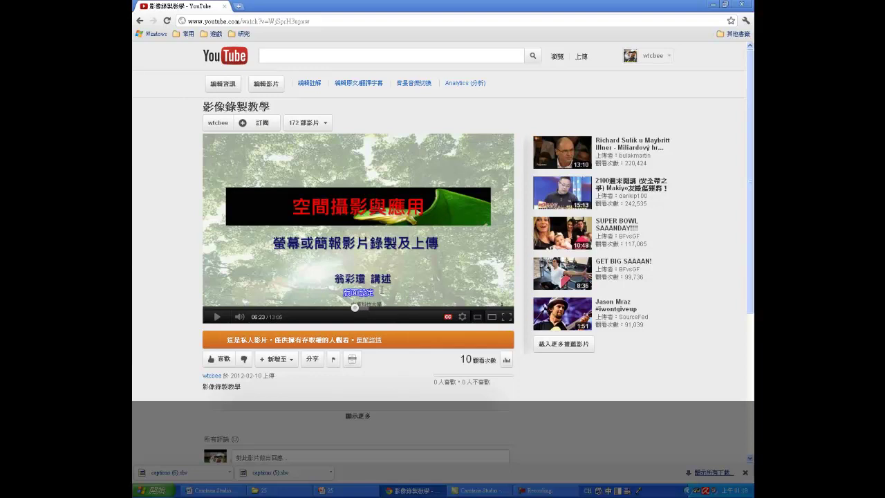
pyautogui.click(352, 360)
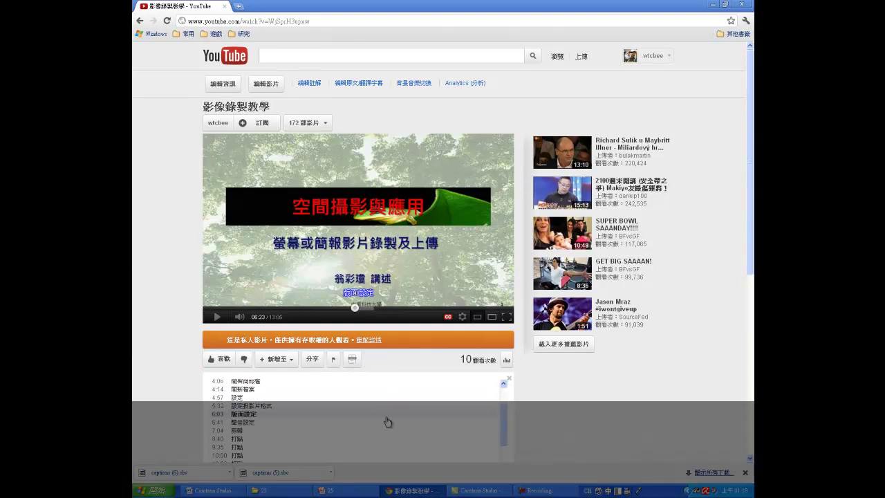
pyautogui.scroll(-1, 285, 415)
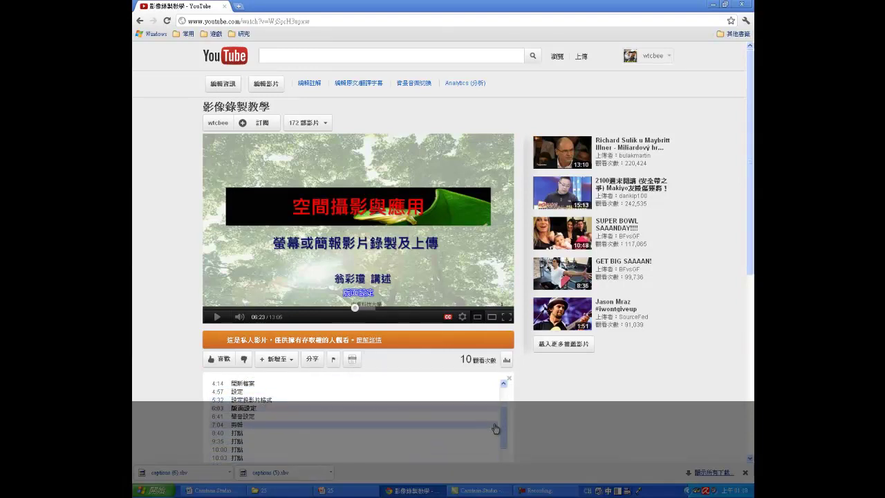
pyautogui.moveTo(504, 425); pyautogui.dragTo(509, 395)
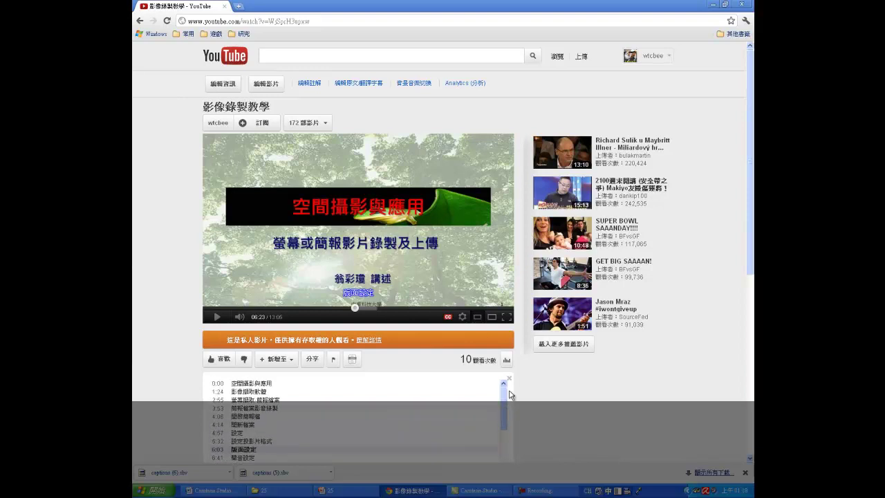
# Jump through the video using the transcript entries at 4:06, 6:03 and 1:24.
pyautogui.click(249, 416)
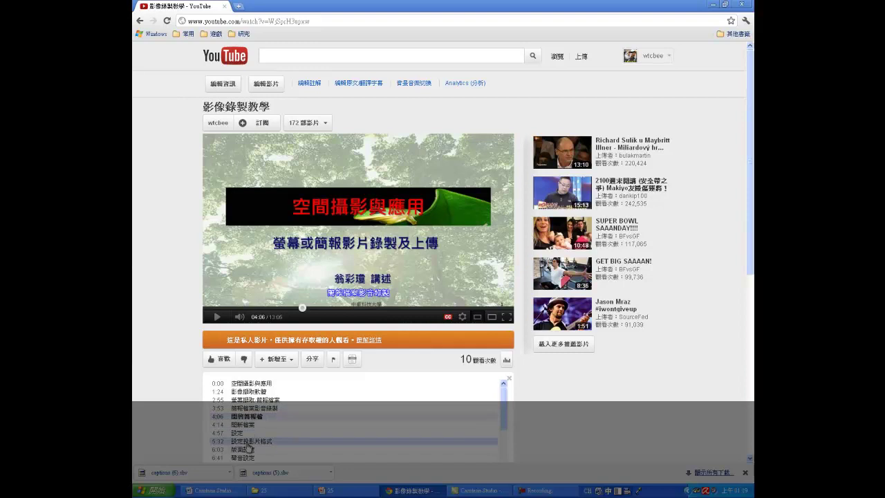
pyautogui.click(248, 450)
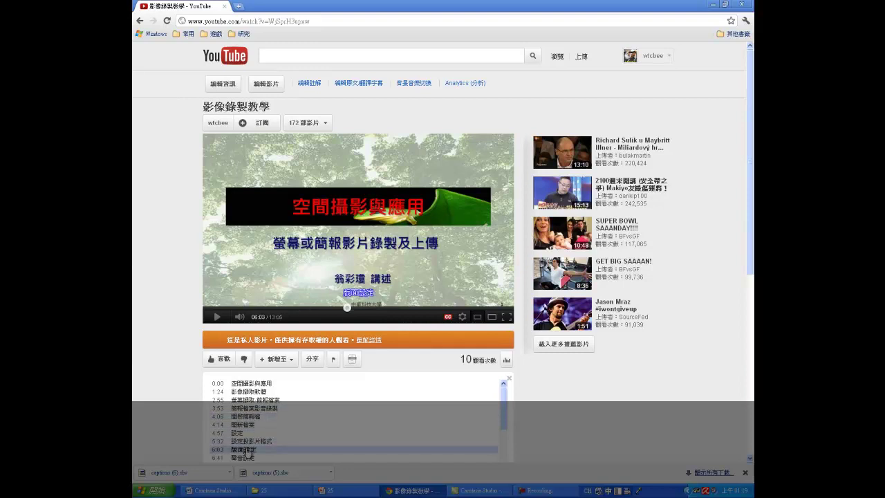
pyautogui.click(253, 393)
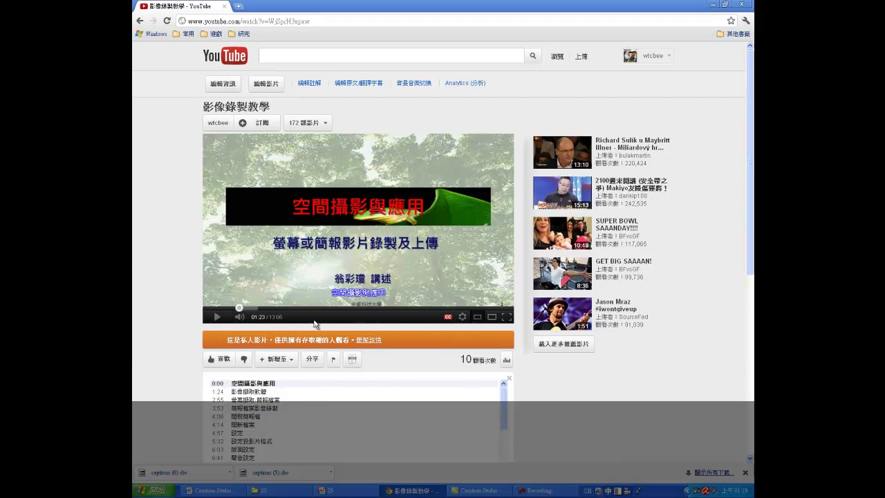
# Translate the video's Traditional Chinese captions into Japanese (日文 – 日本語) in the player.
pyautogui.click(448, 318)
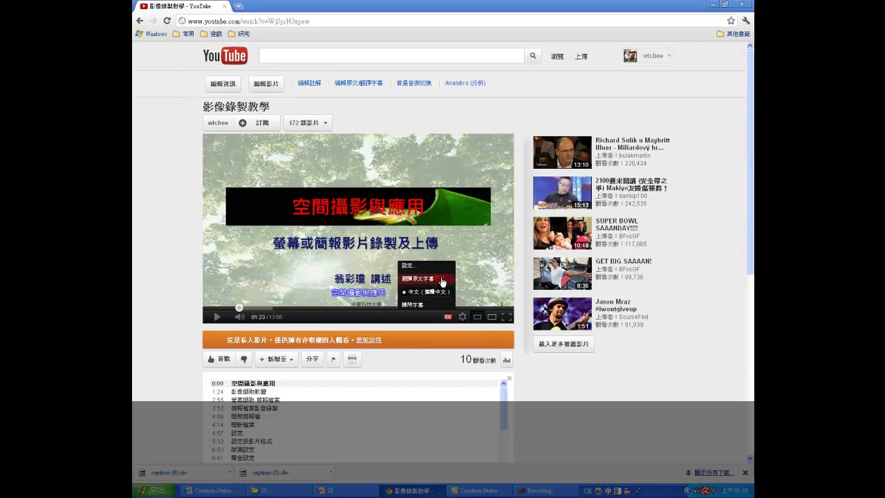
pyautogui.click(433, 279)
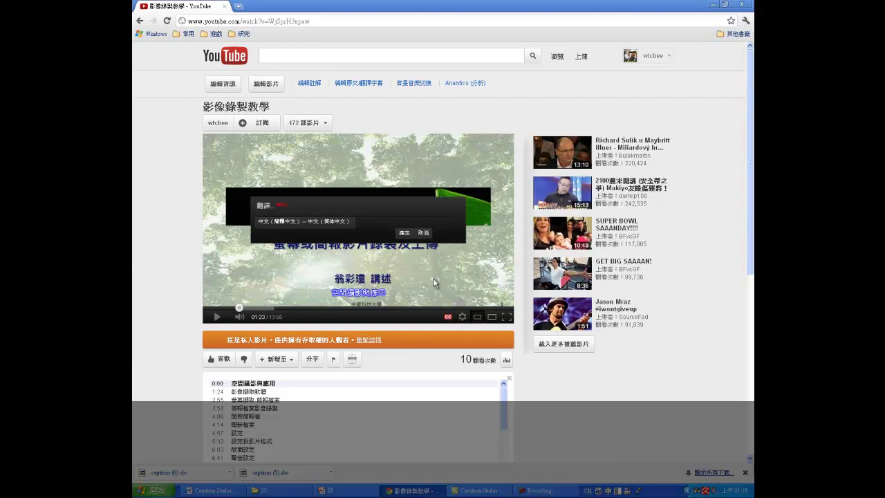
pyautogui.click(344, 225)
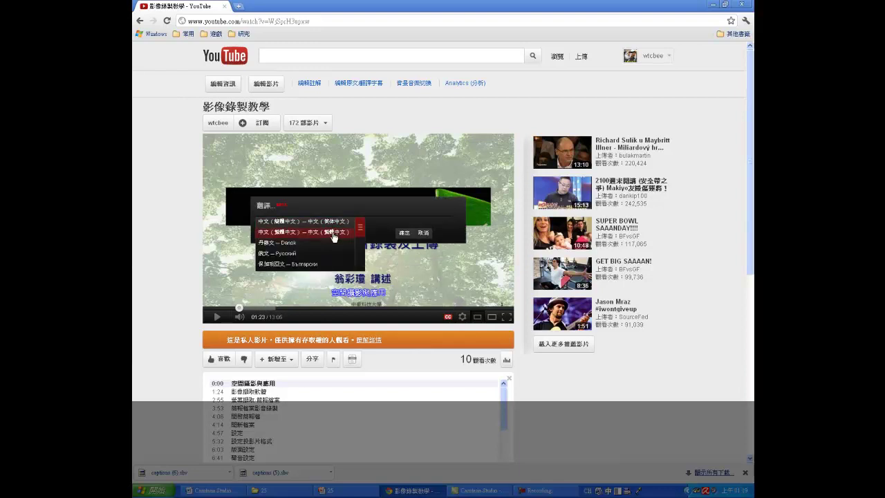
pyautogui.moveTo(361, 231); pyautogui.dragTo(360, 243)
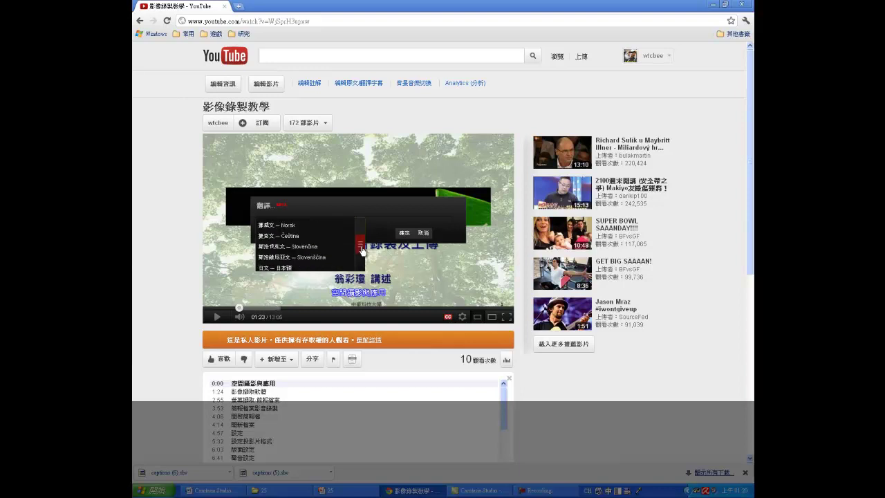
pyautogui.click(308, 268)
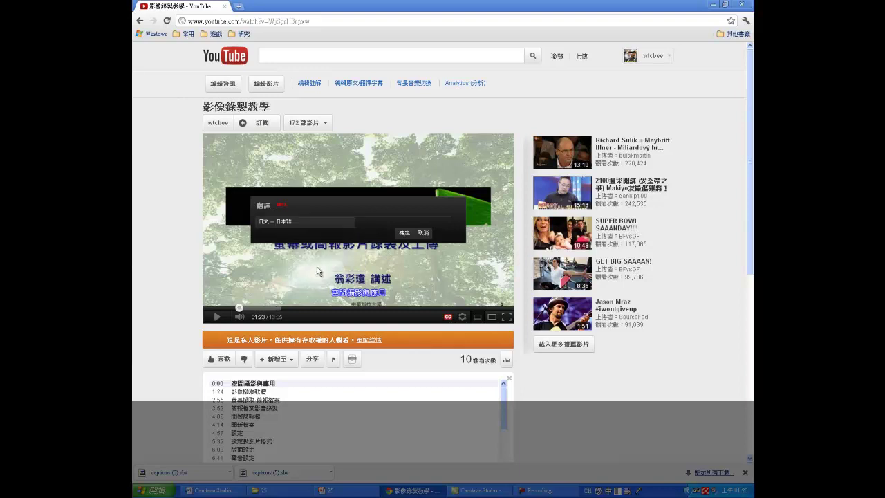
pyautogui.click(403, 233)
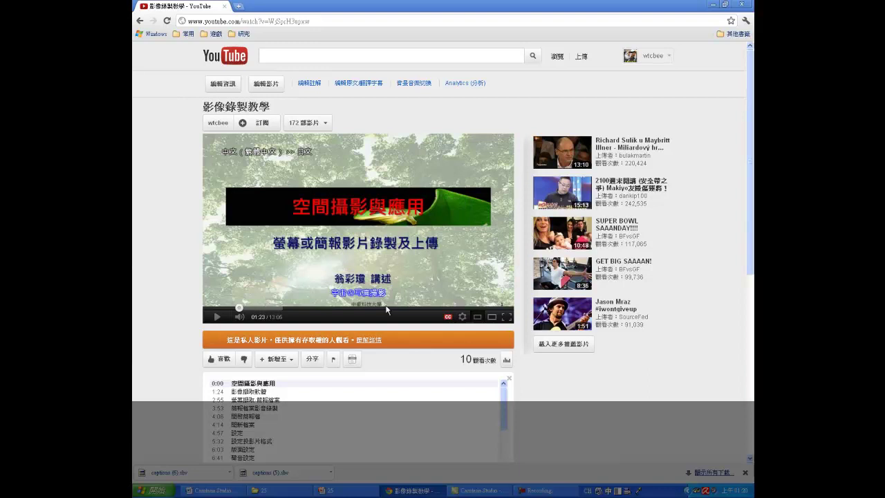
# Check the Japanese captions at several points of the video using transcript entries, including 2:55.
pyautogui.click(226, 425)
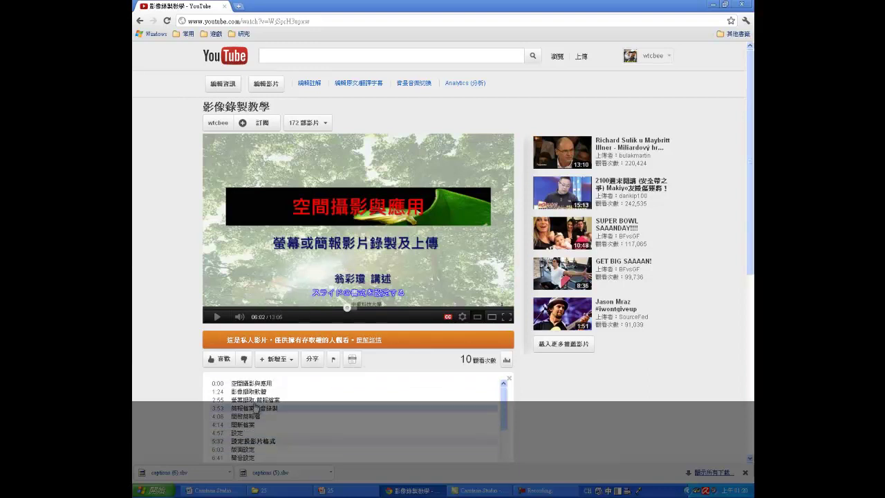
pyautogui.click(253, 399)
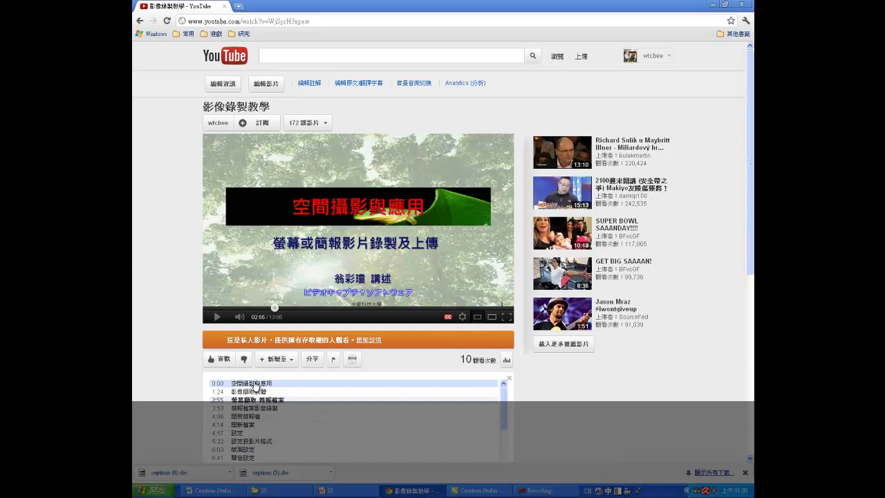
pyautogui.click(252, 408)
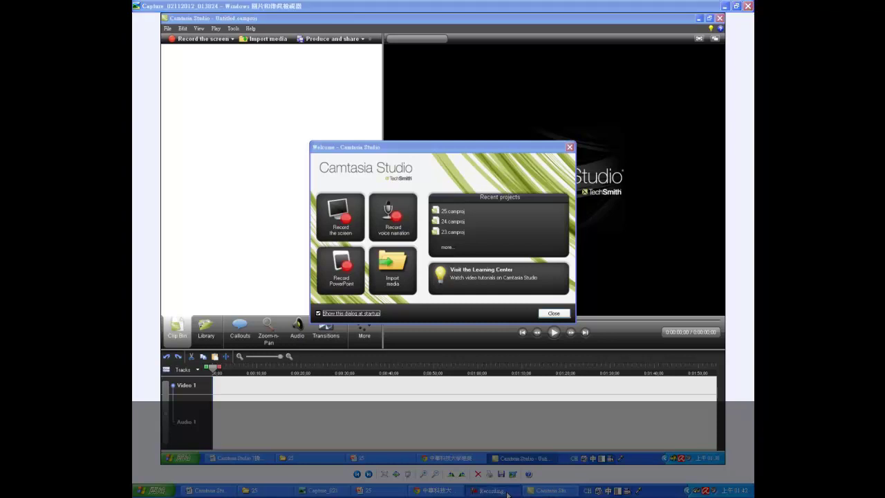
# Play the three-minute architecture design video on YouTube in full screen, and leave full-screen view.
pyautogui.click(546, 492)
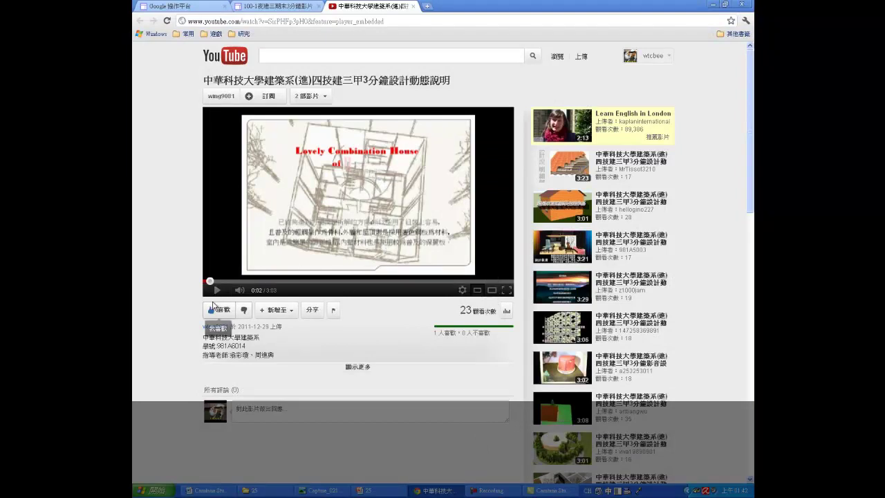
pyautogui.click(507, 290)
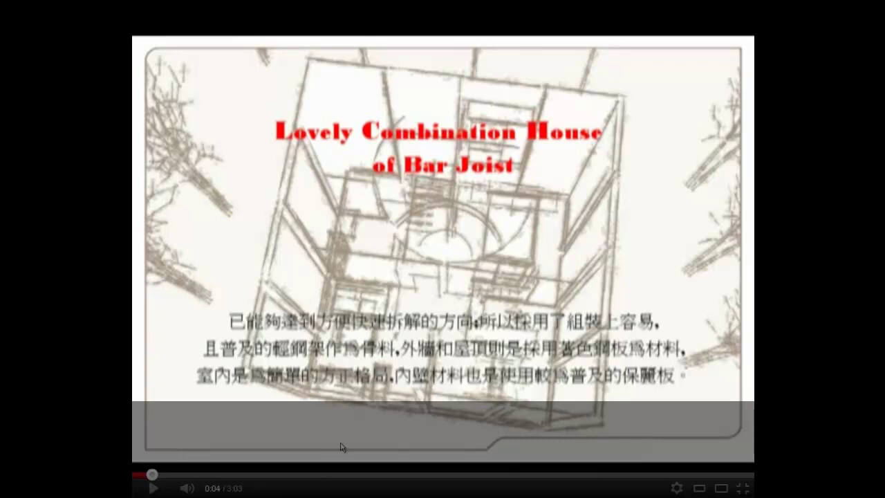
pyautogui.click(147, 489)
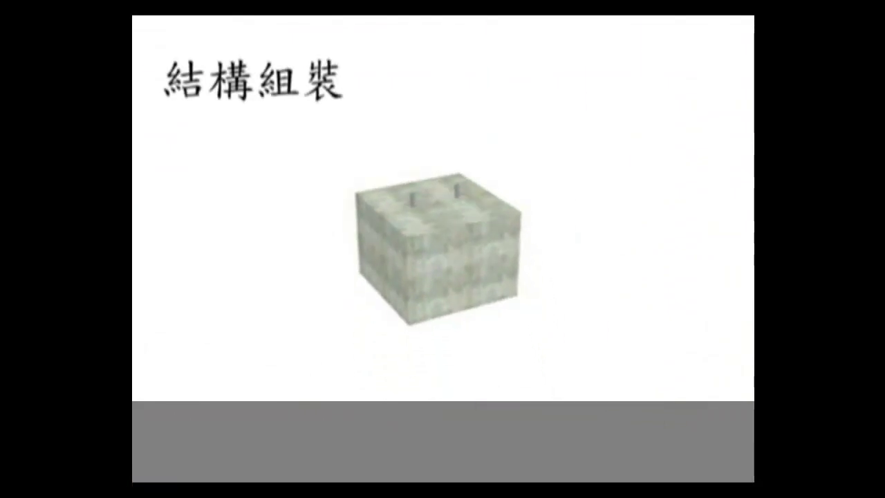
pyautogui.press('Escape')
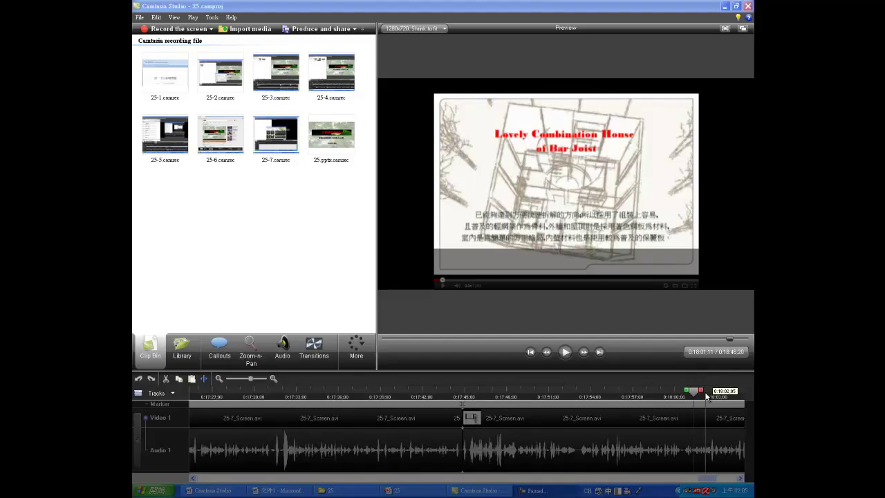
# Switch to Camtasia Studio and add a timeline marker named 選擇選單 at 0:18:00.25 in the 25.camproj project.
pyautogui.click(684, 434)
pyautogui.click(687, 394)
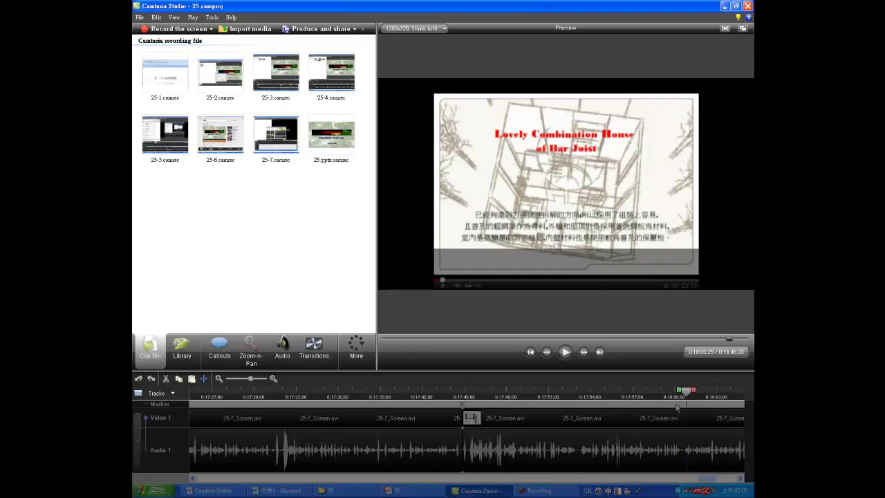
pyautogui.rightClick(676, 408)
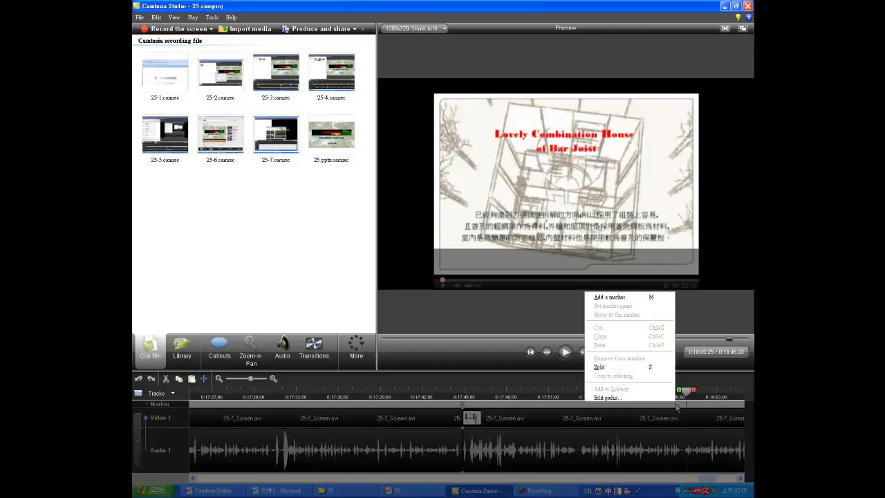
pyautogui.click(649, 302)
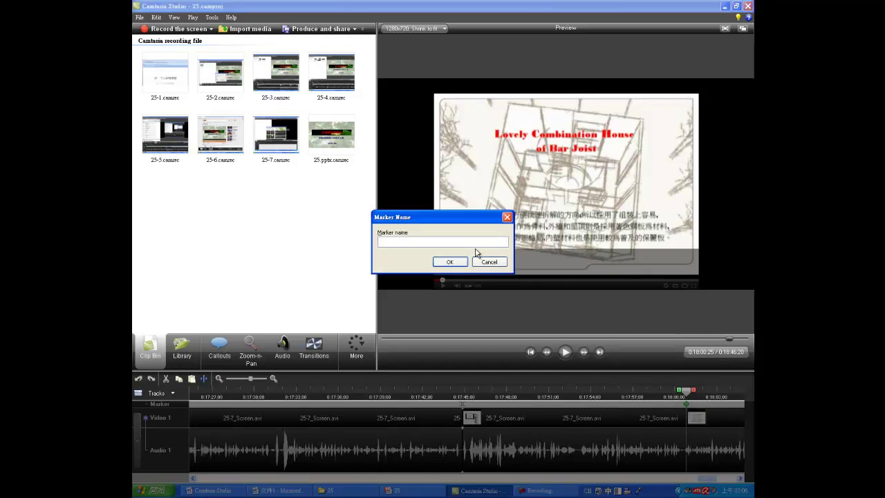
pyautogui.click(254, 491)
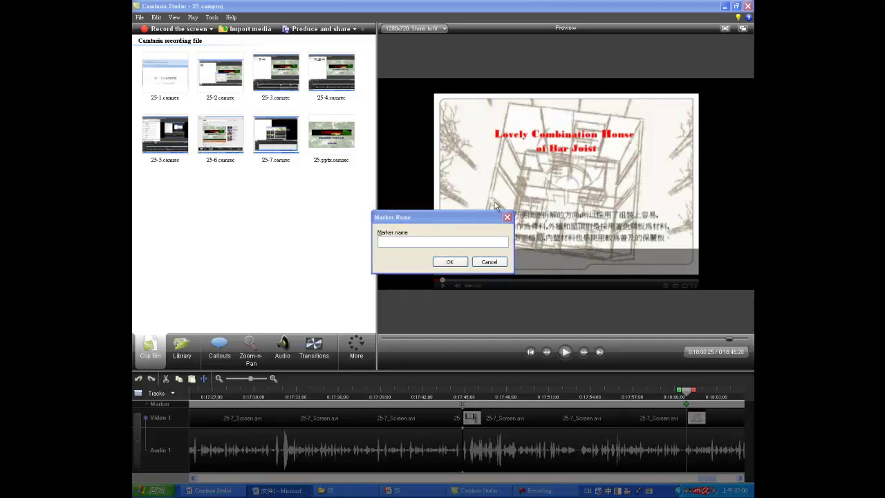
pyautogui.click(479, 250)
pyautogui.write('選擇選單')
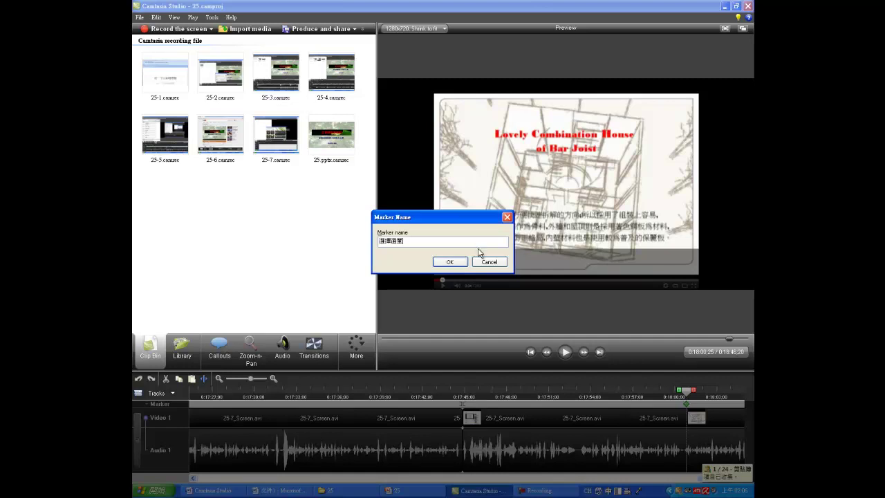
pyautogui.click(451, 262)
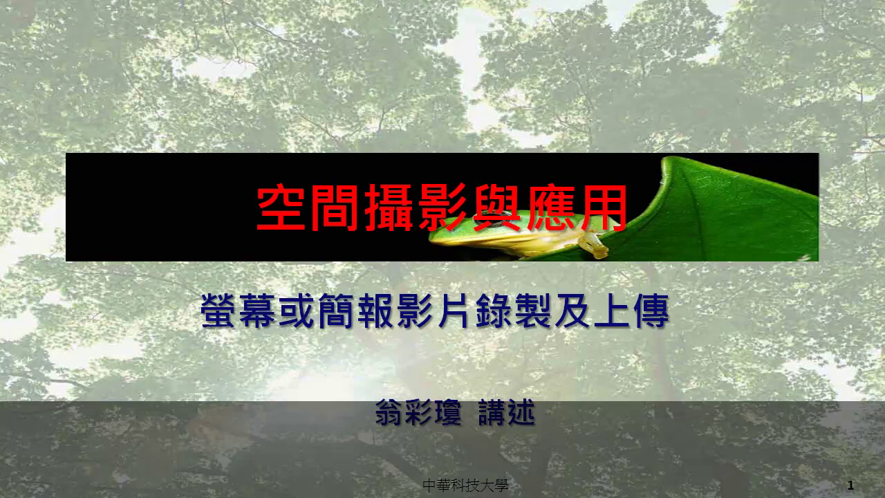
pyautogui.press('Right')
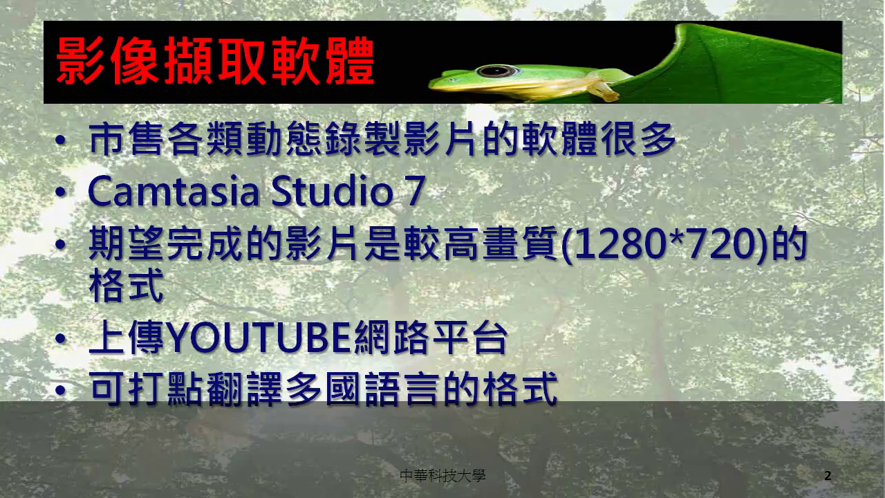